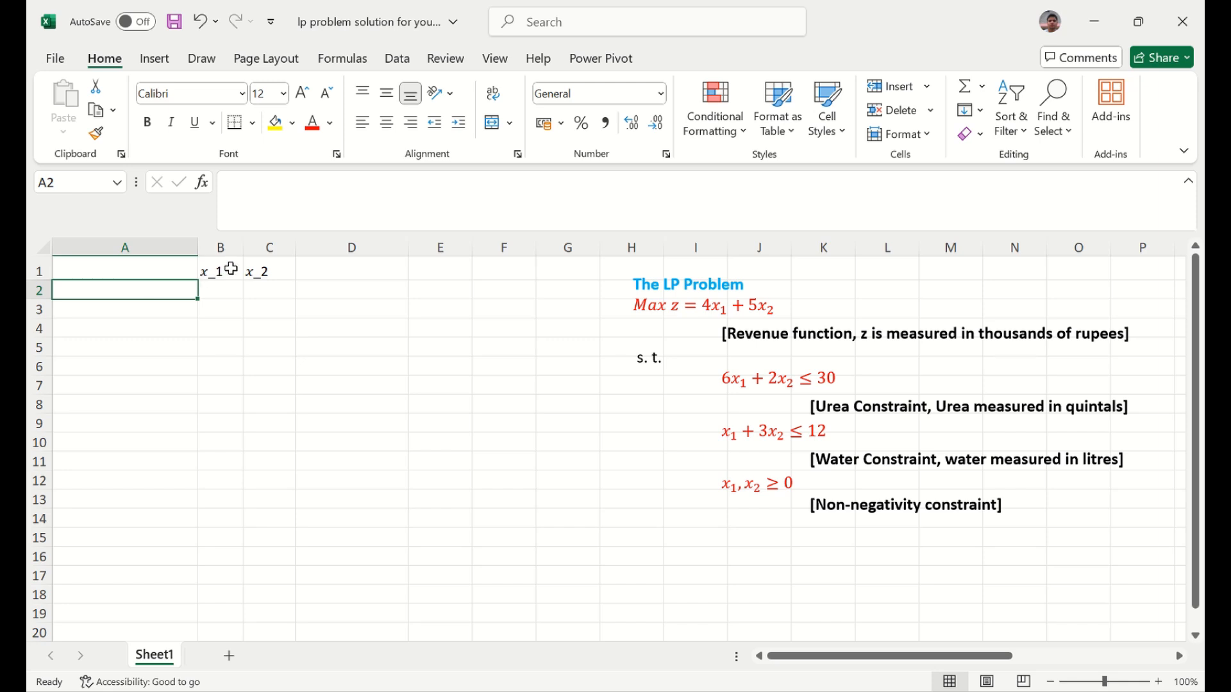
Label cell A2 as "decision variable value" for the row beneath the x_1 and x_2 headings.
click(229, 269)
click(258, 272)
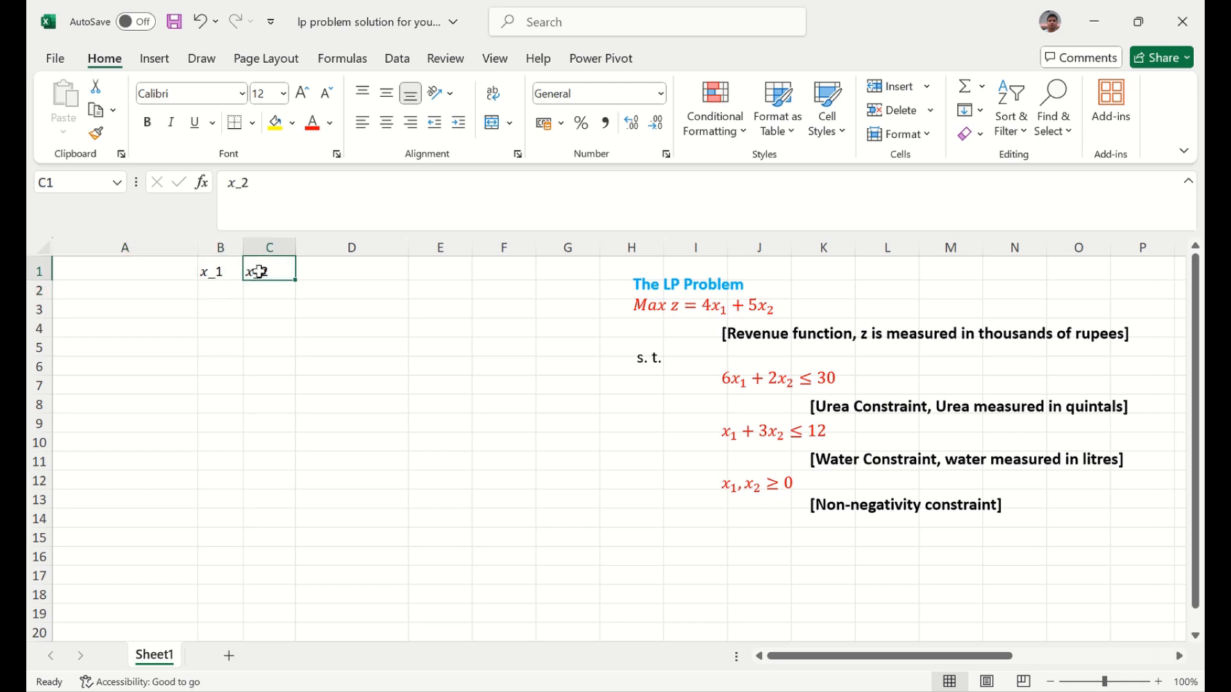
click(121, 289)
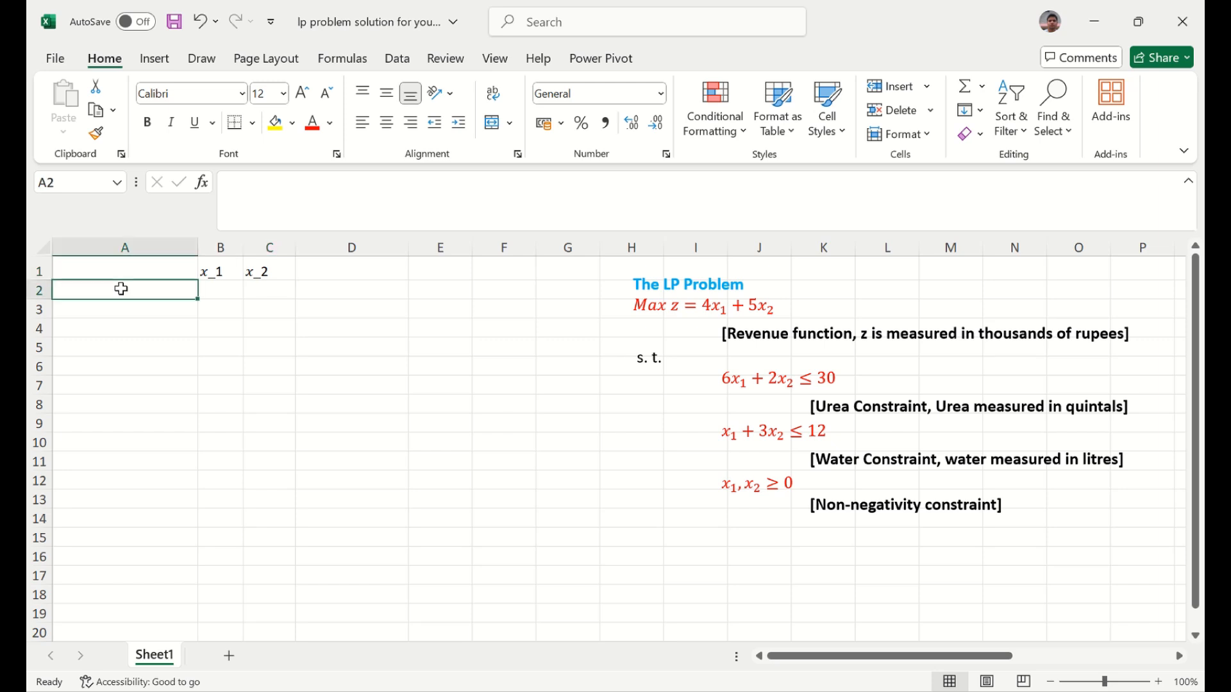
text(decis)
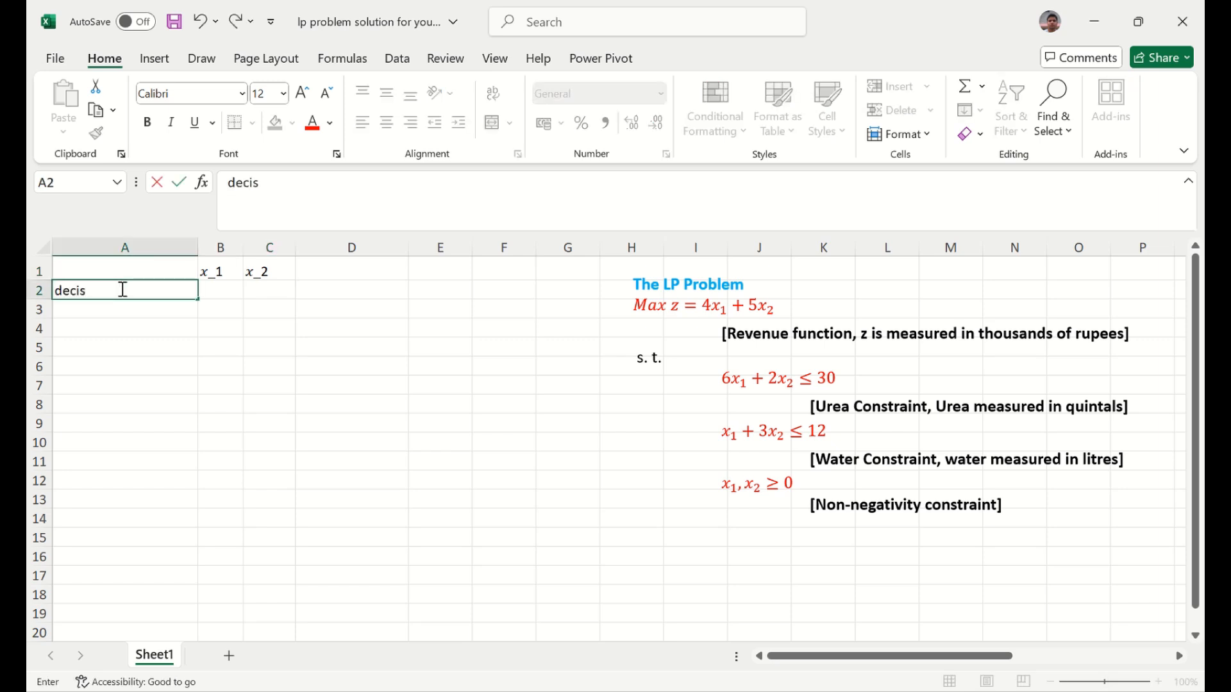
text(ion variable value)
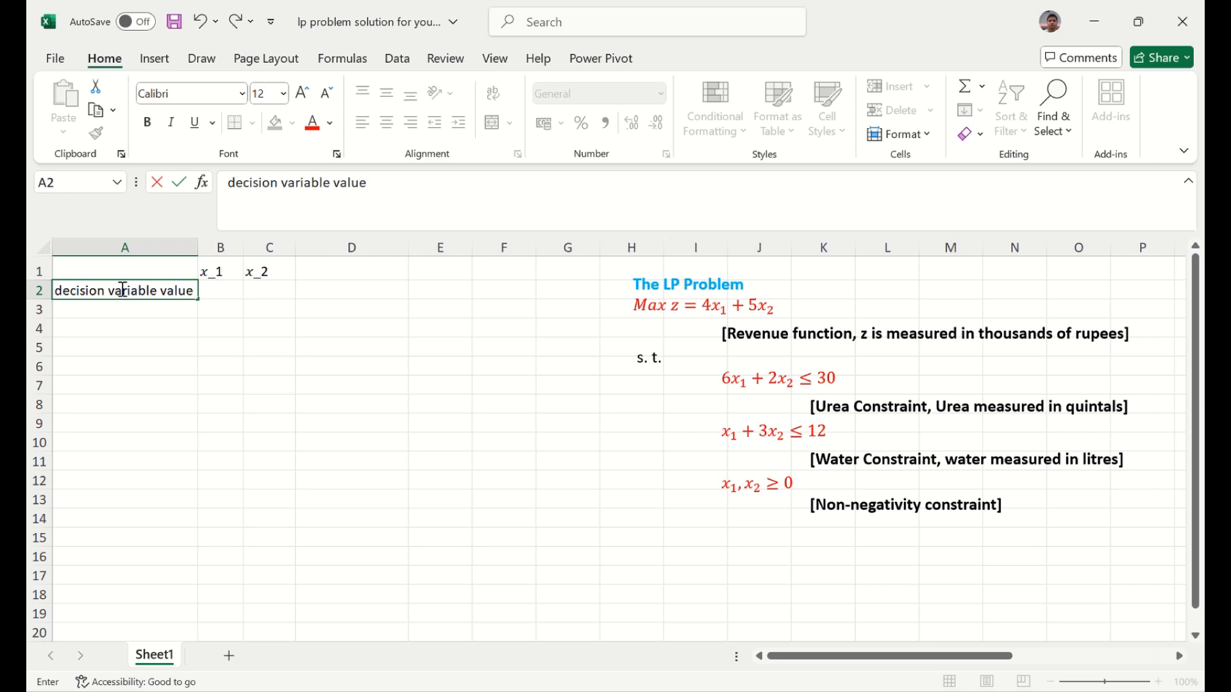
key(Return)
key(Up)
key(Right)
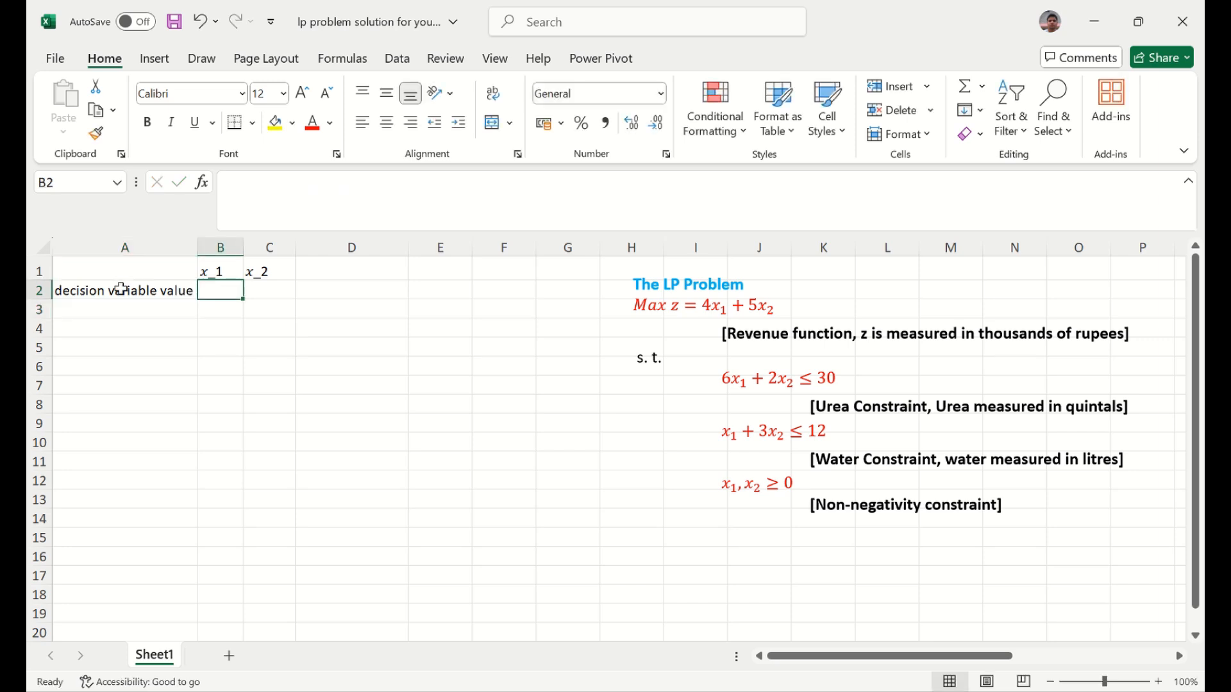
key(Right)
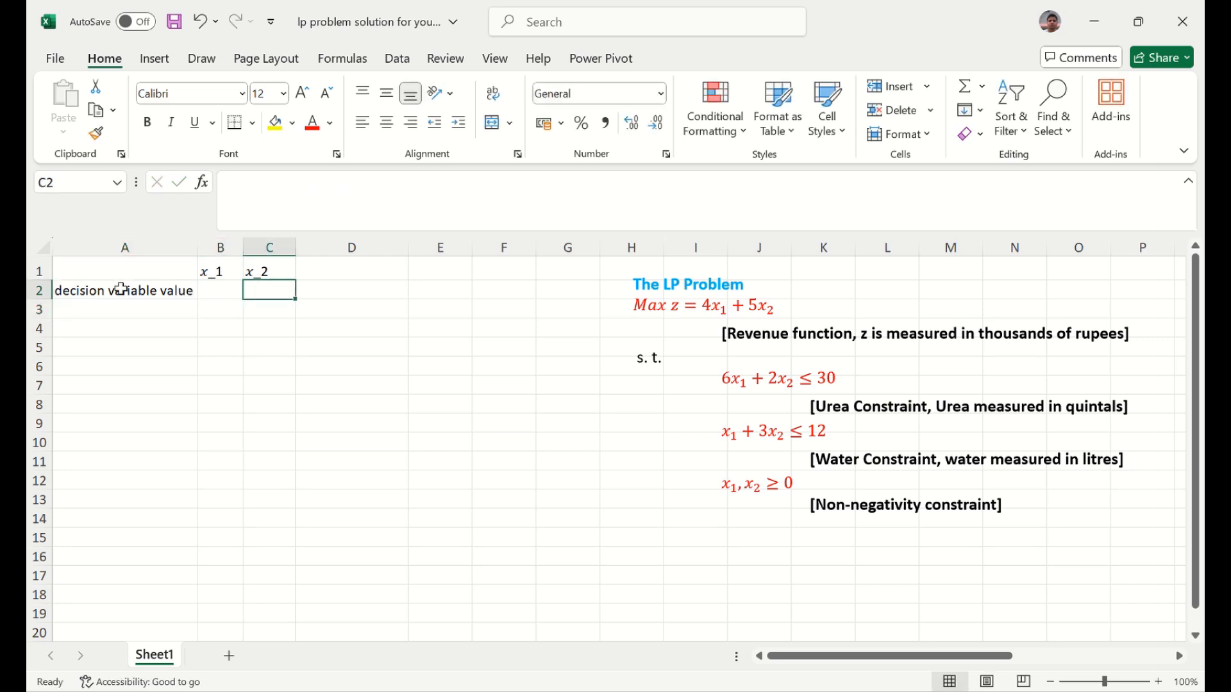
key(Left)
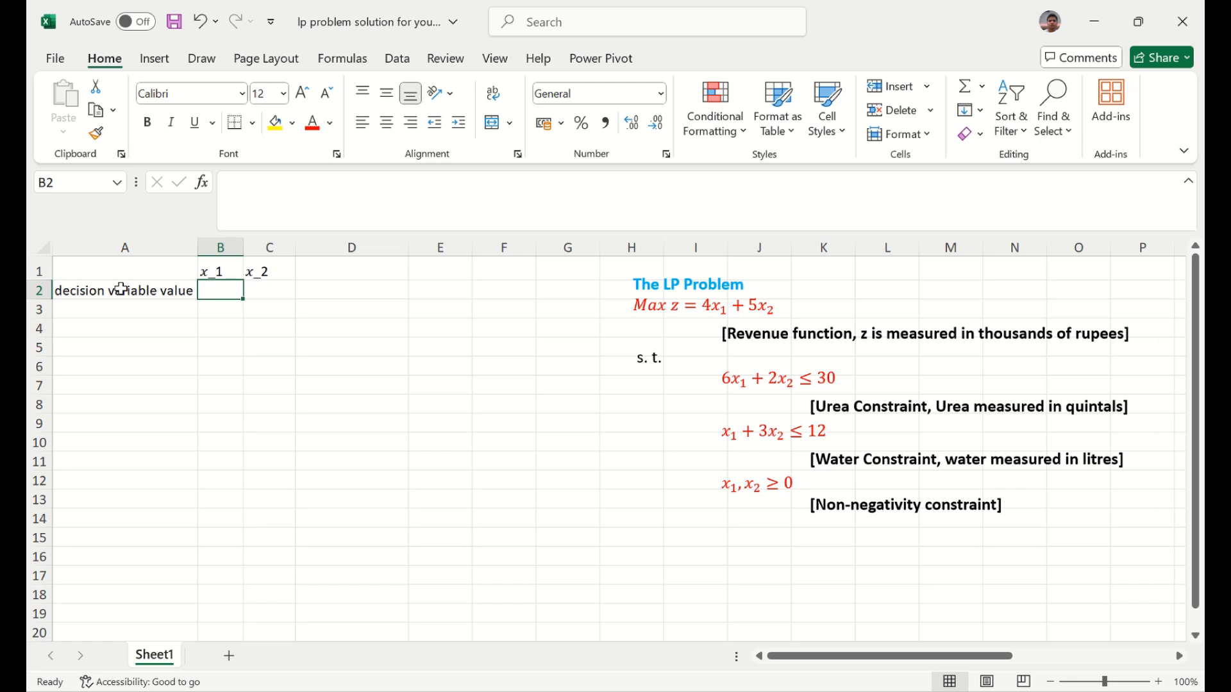
Enter the label "objective function coefficient" in cell A3 and widen column A to fit it.
click(122, 289)
key(Down)
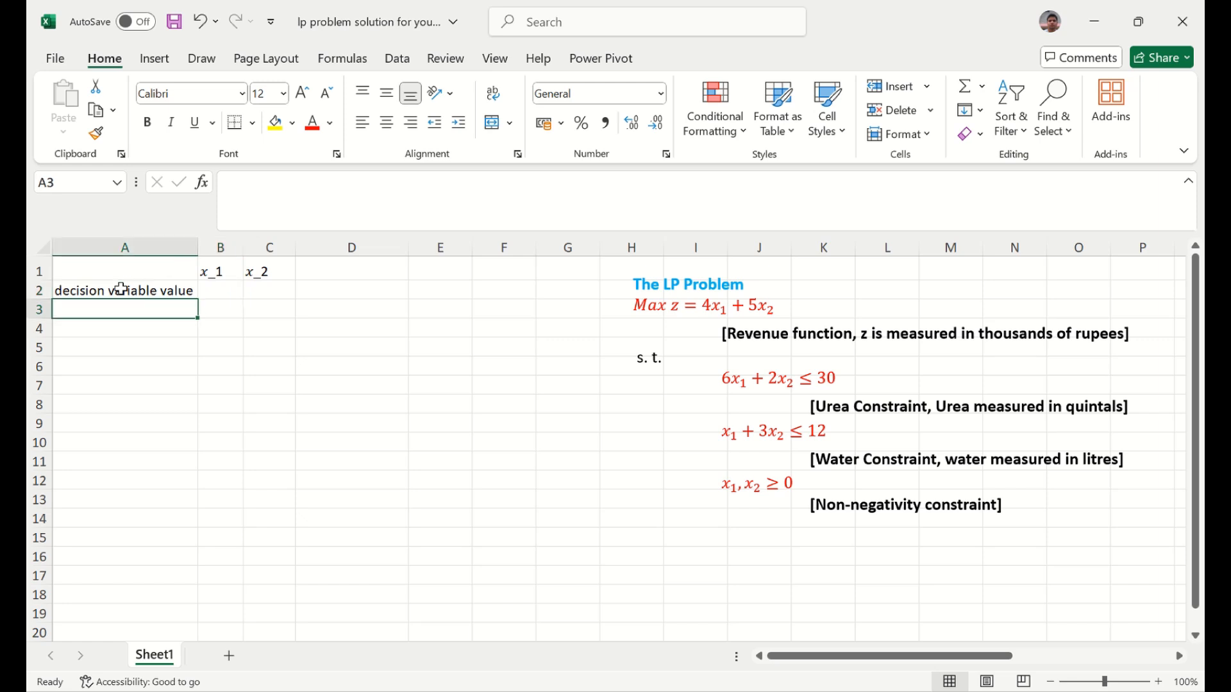
text(objectivve)
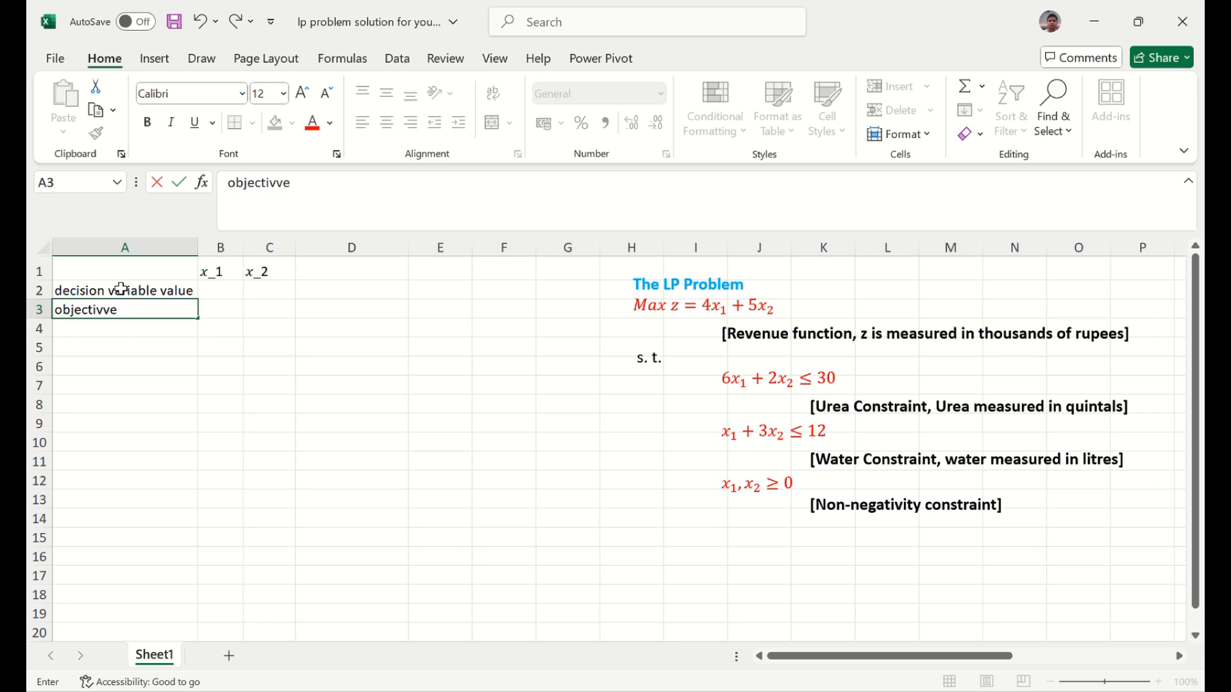
key(BackSpace)
key(BackSpace)
text(e function coeffic)
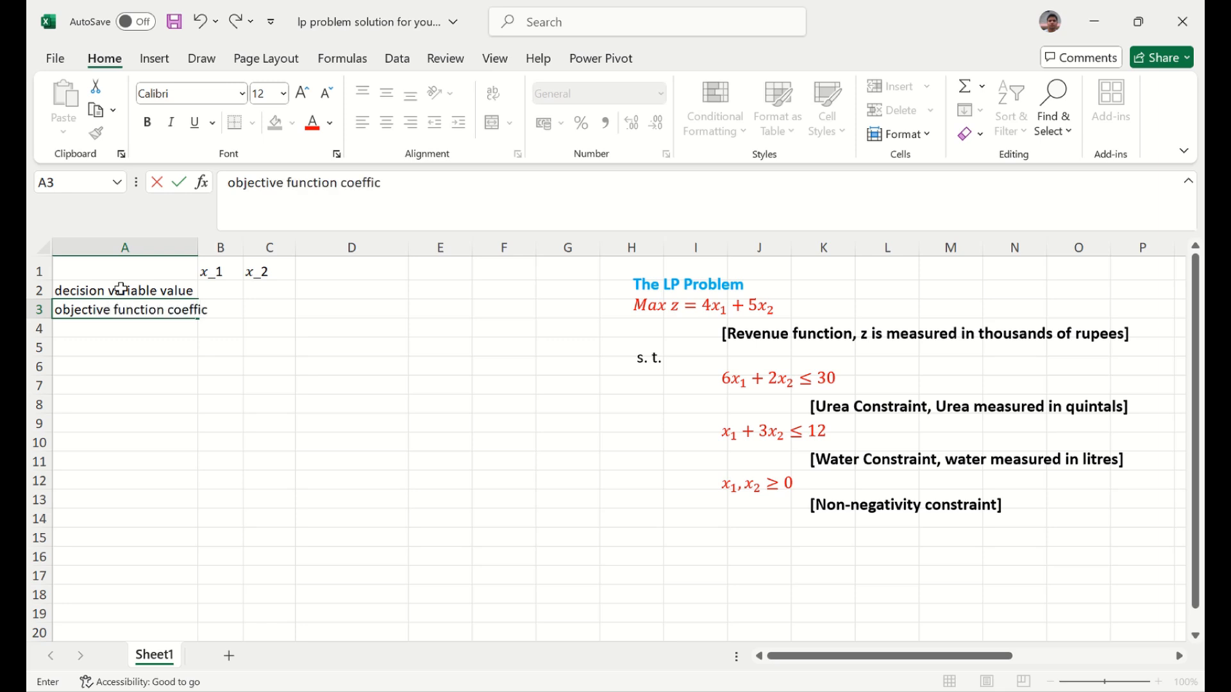
text(ient)
key(Return)
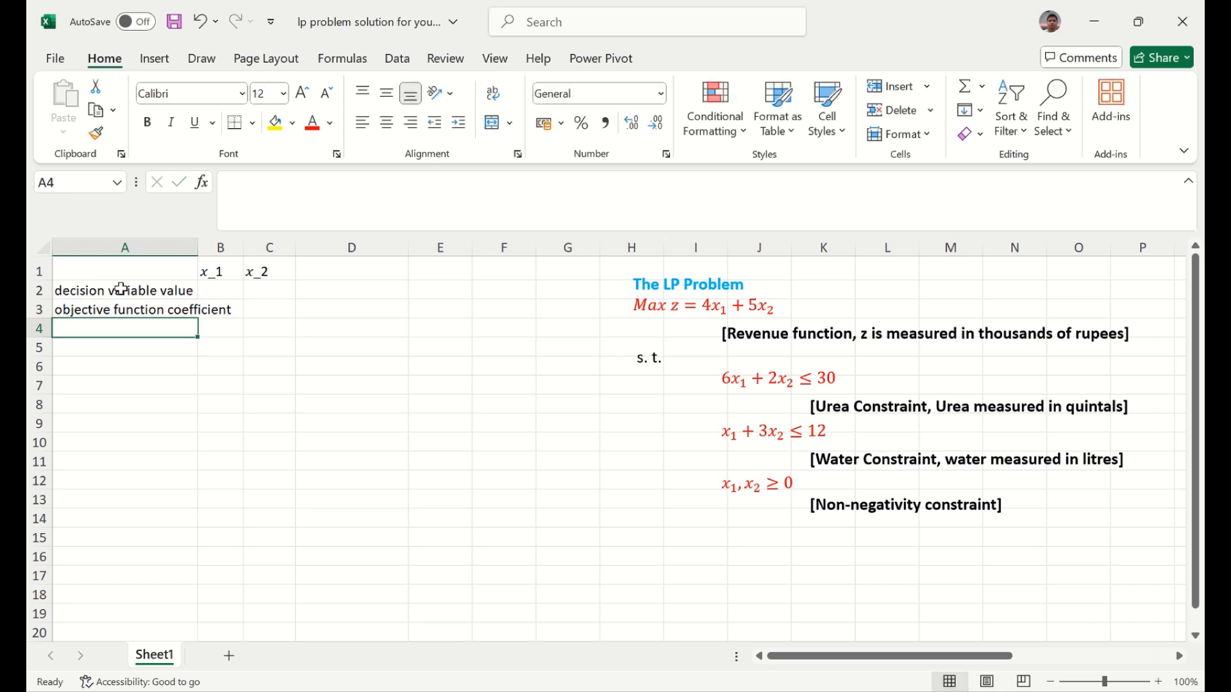
double_click(197, 248)
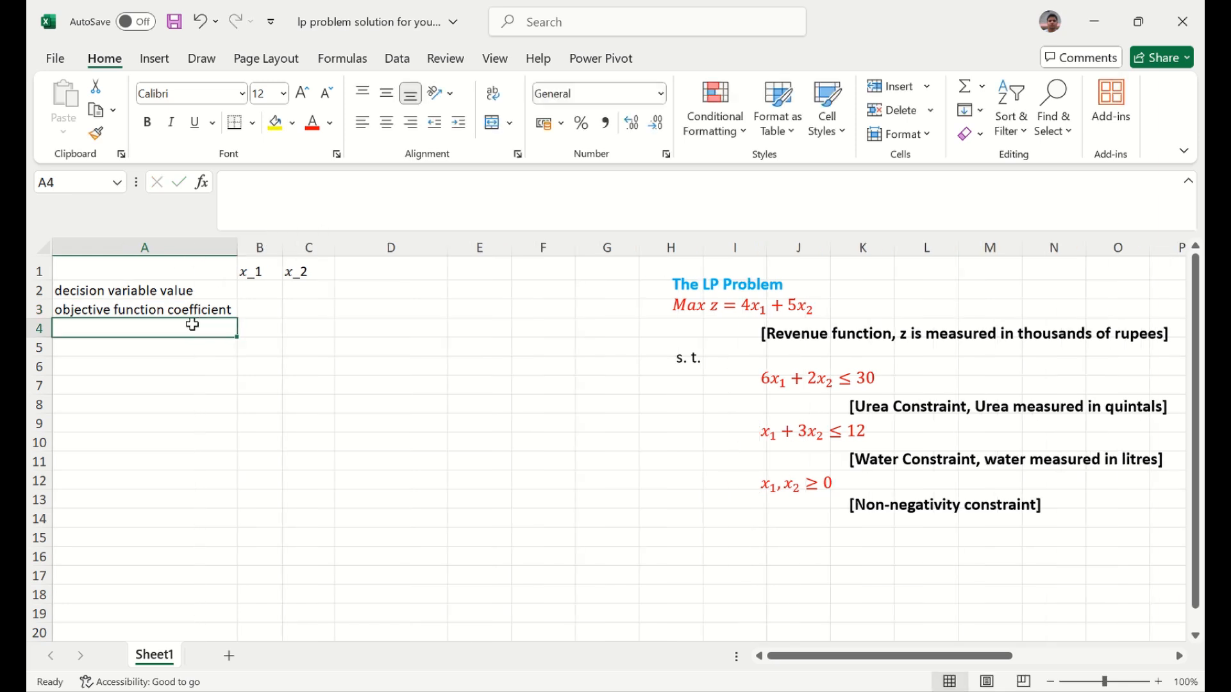
Enter the objective function coefficients 4 for x_1 in B3 and 5 for x_2 in C3.
click(258, 308)
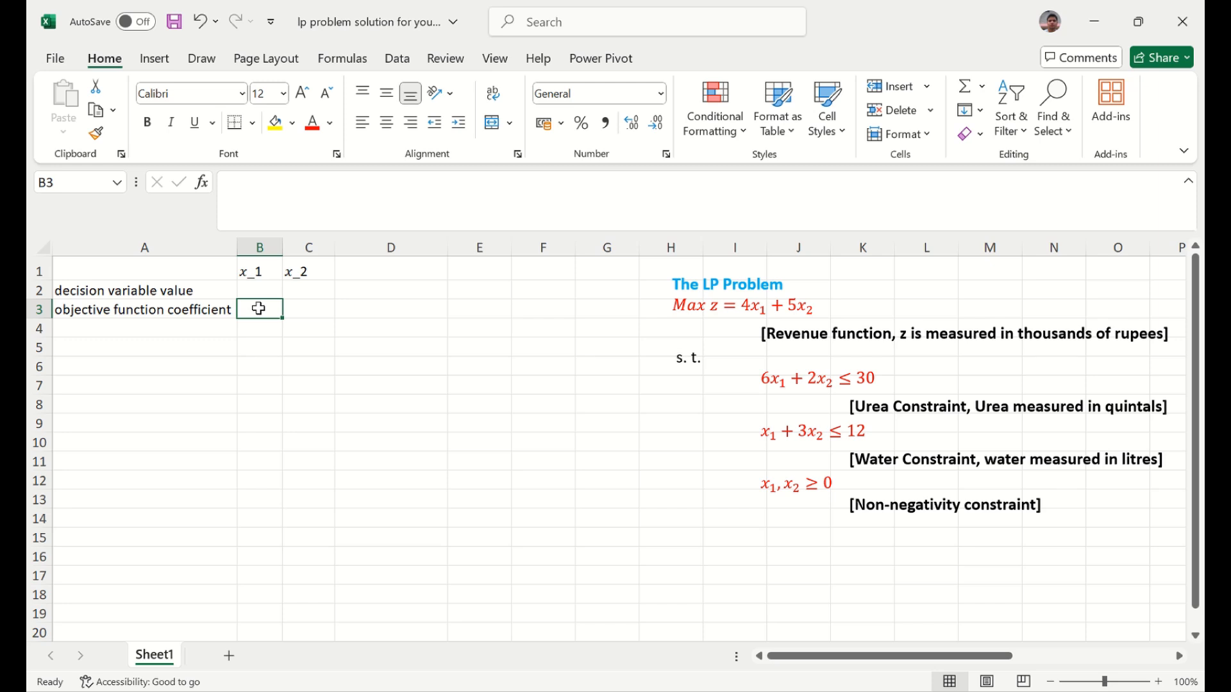
text(444)
key(BackSpace)
key(BackSpace)
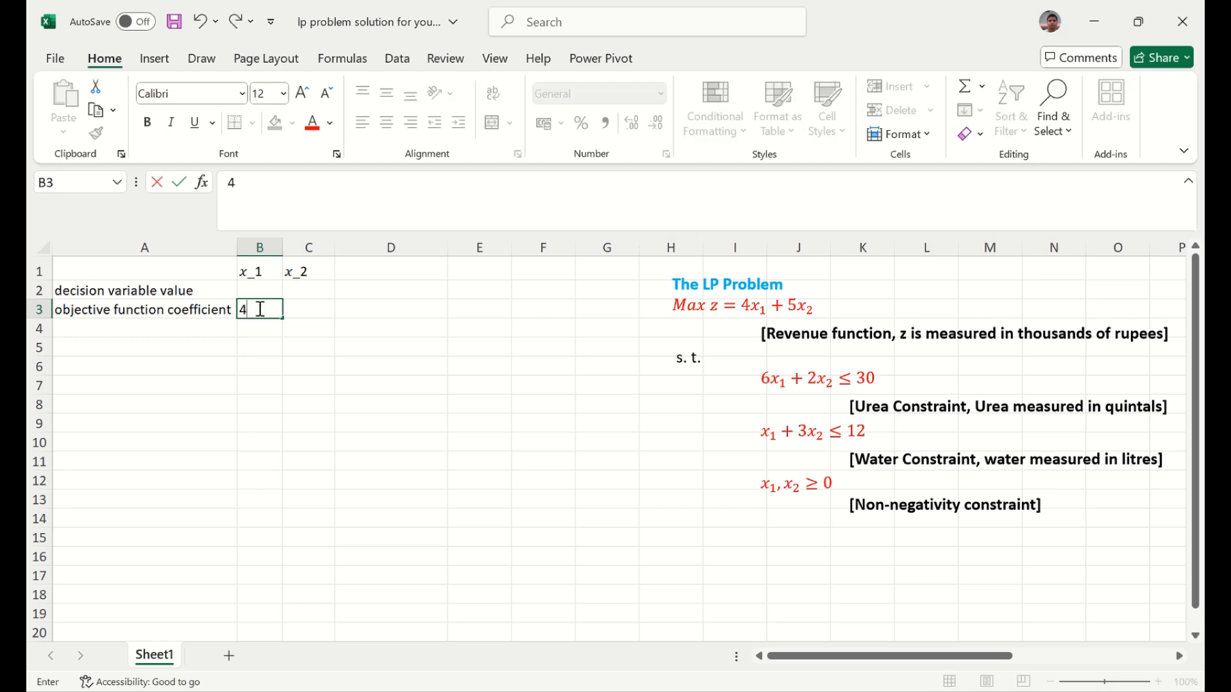
key(Tab)
text(5)
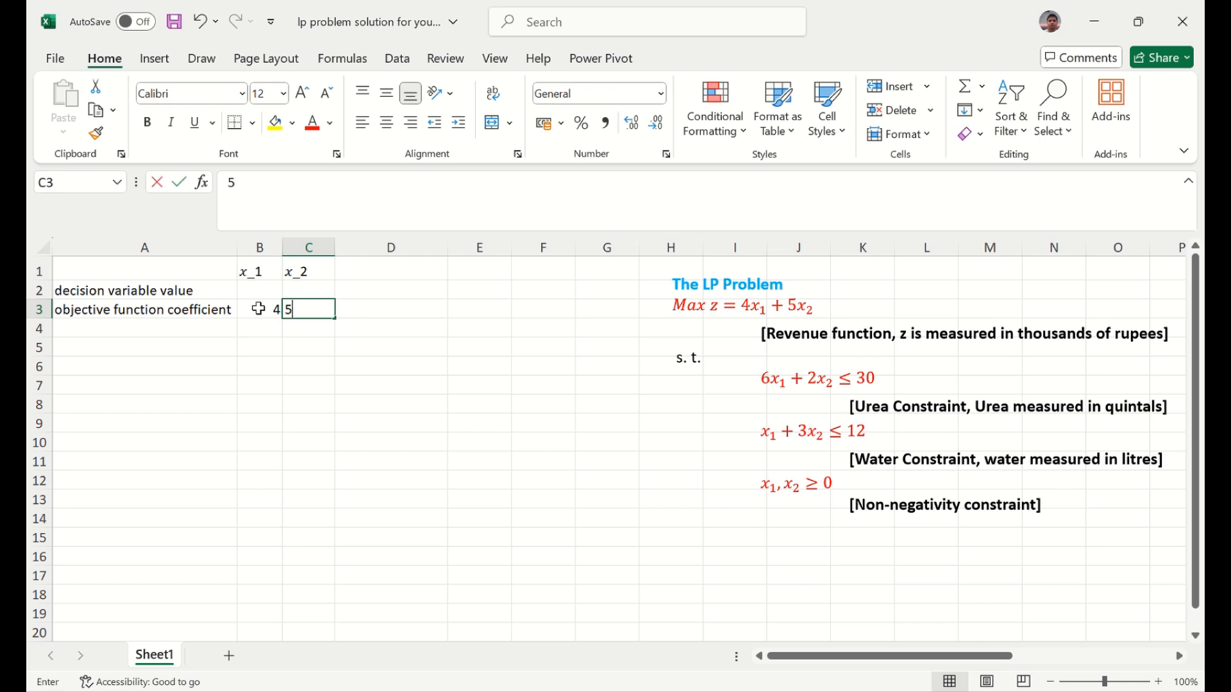
key(Return)
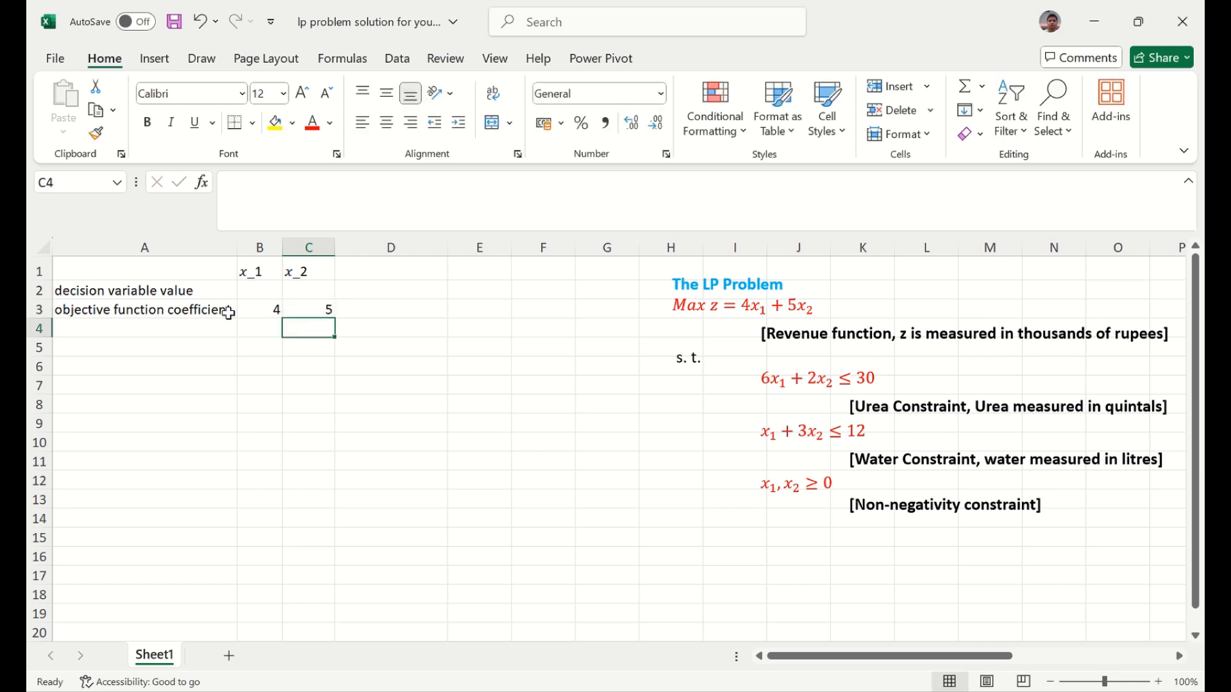
Add a "Urea Constraint" row in A4 with coefficients 6 for x_1 and 2 for x_2.
click(194, 325)
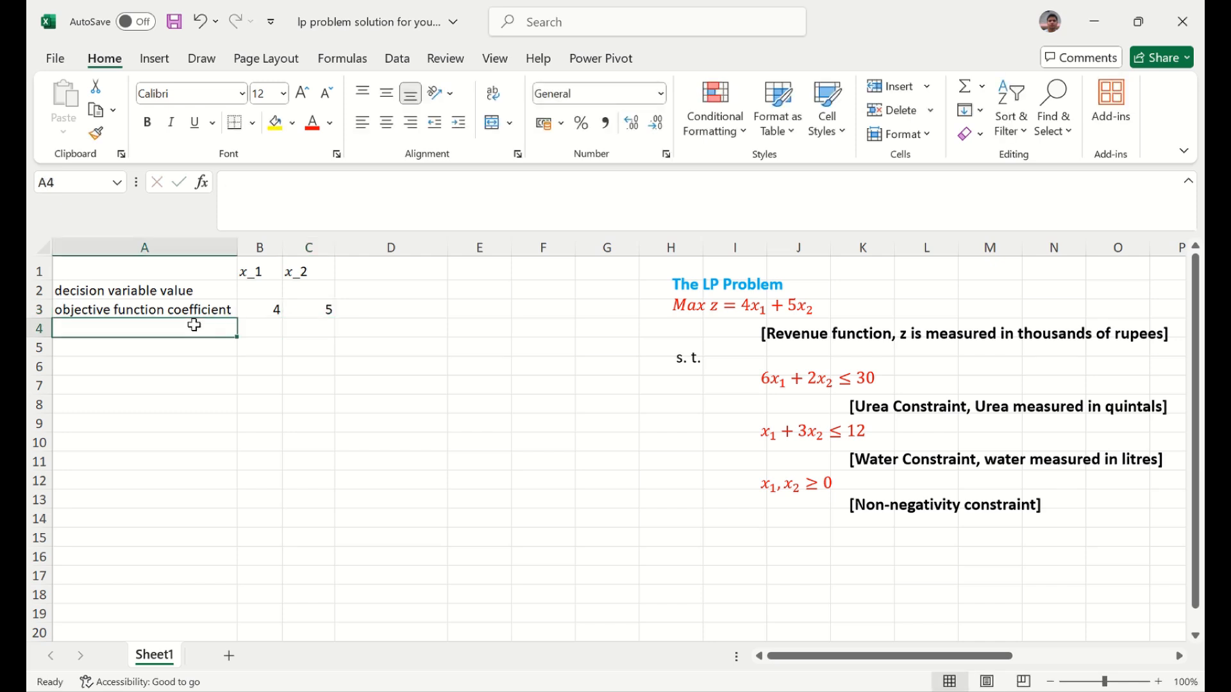
text(Urea C)
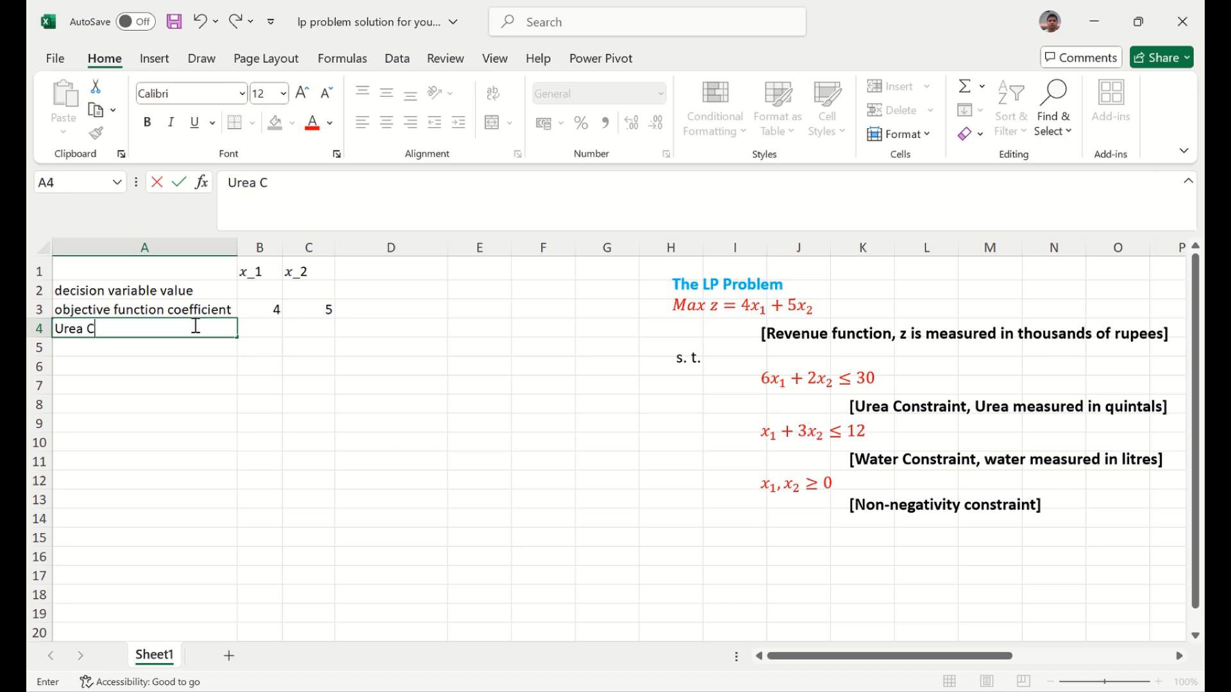
text(onstraint)
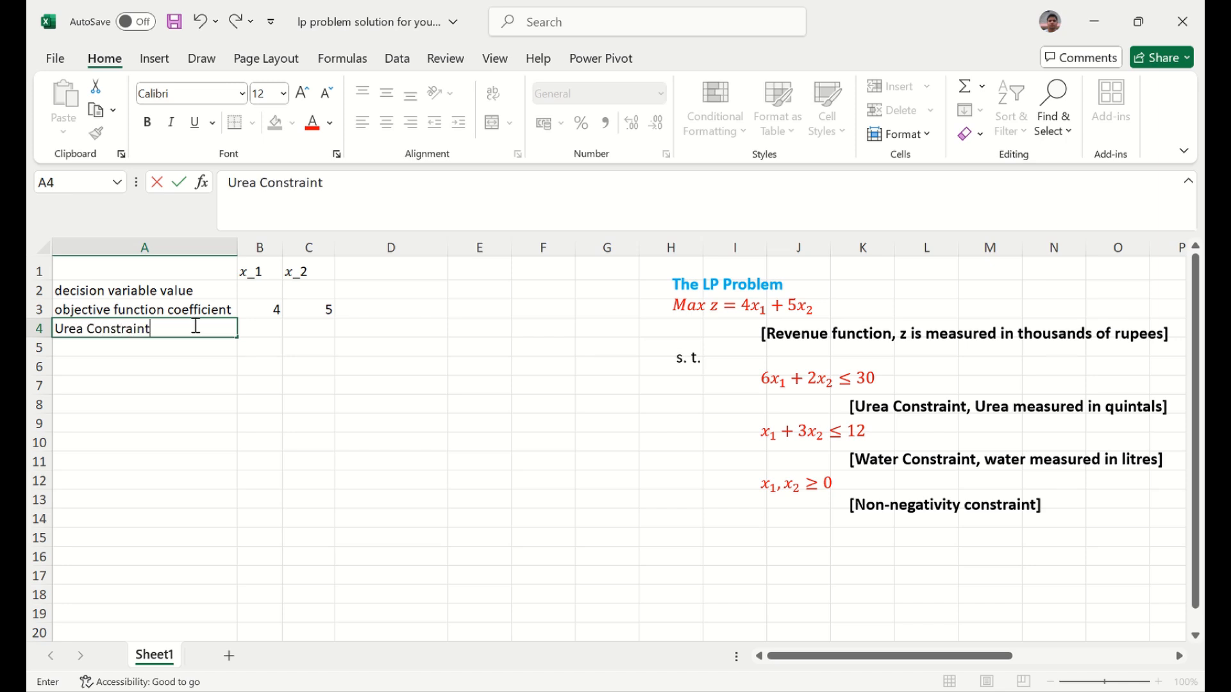
key(Tab)
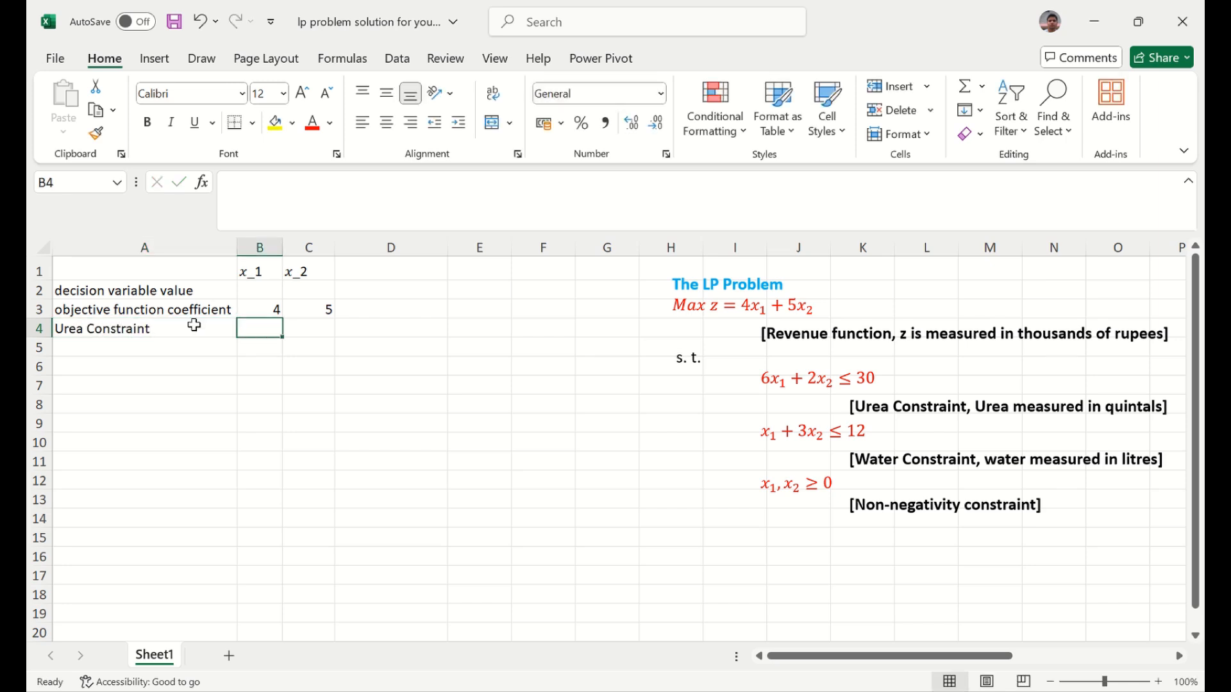
text(6)
key(Tab)
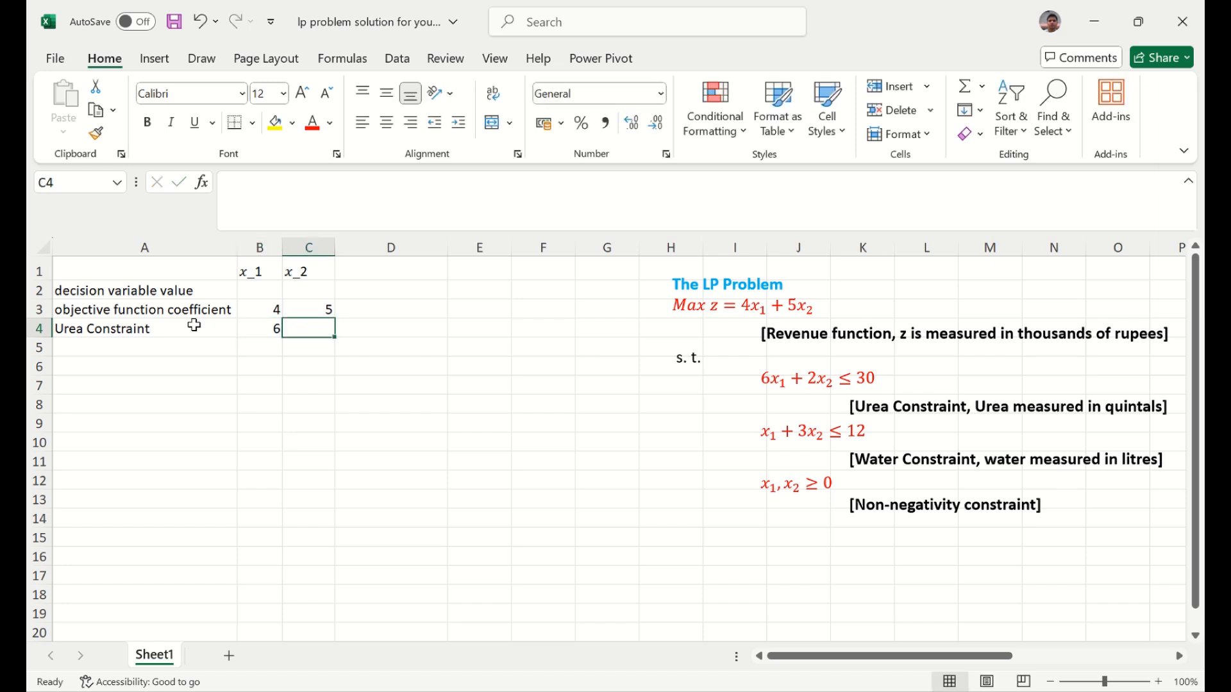
text(22\)
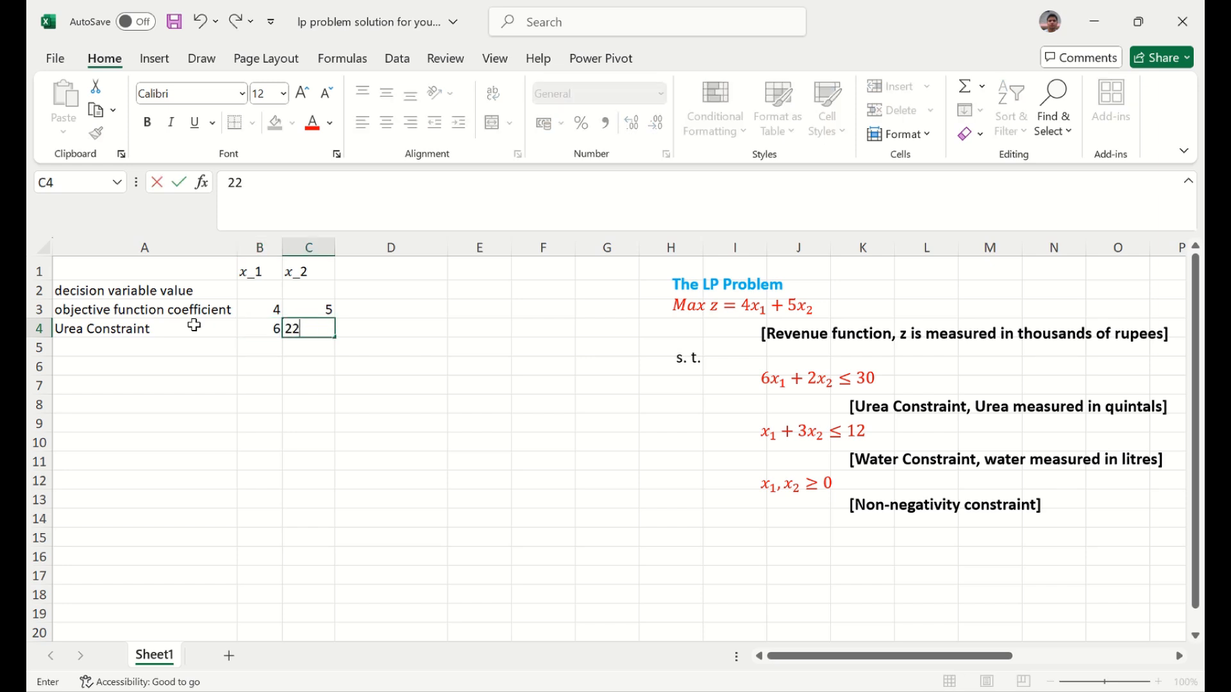
key(BackSpace)
key(BackSpace)
key(BackSpace)
text(2)
key(Return)
Add a "Water Constraint" row in A5 with coefficients 1 for x_1 and 3 for x_2.
key(Left)
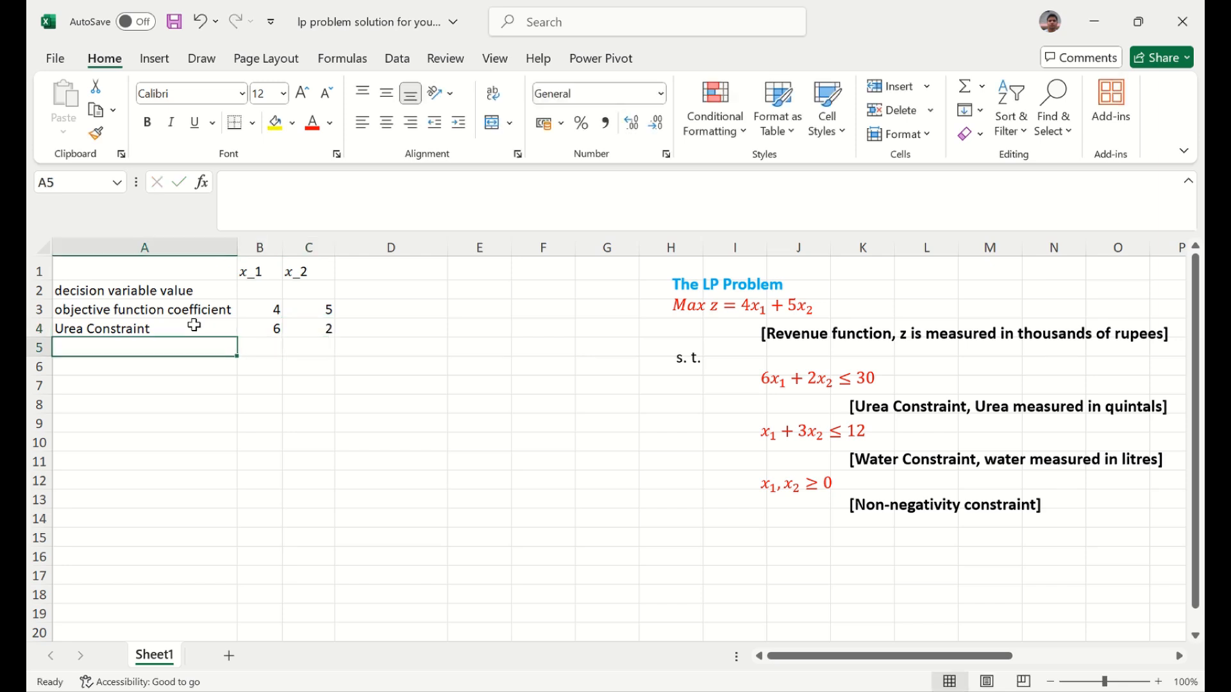
text(Water)
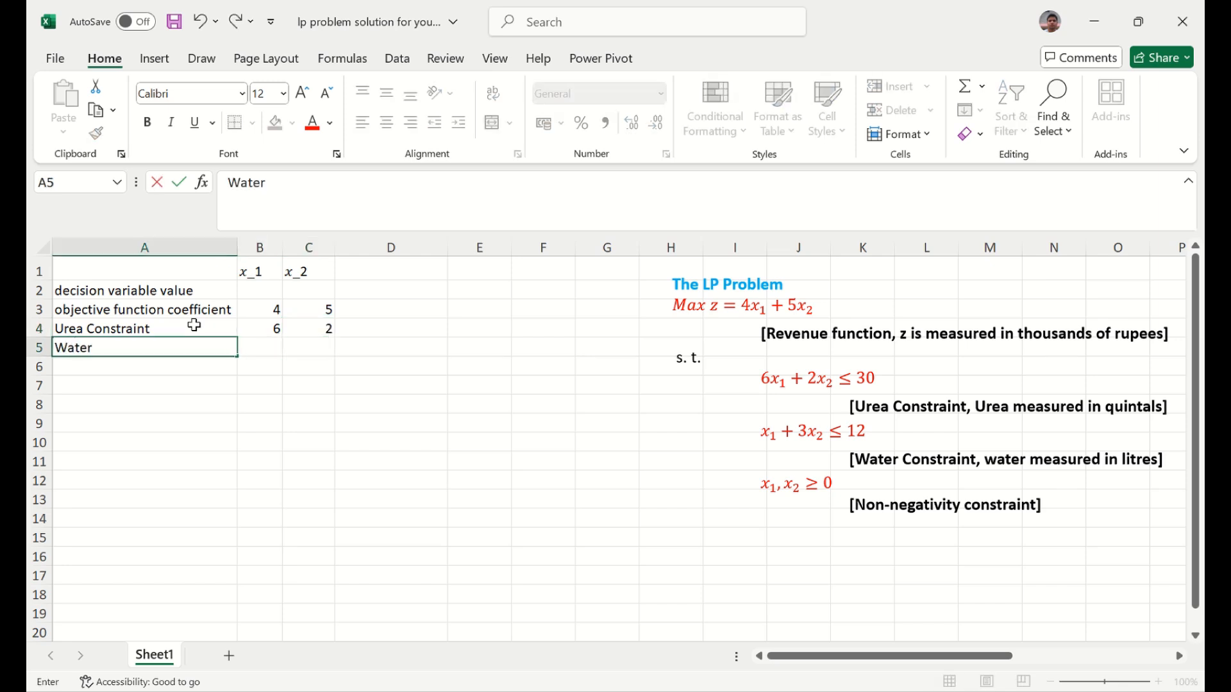
text( Constraint)
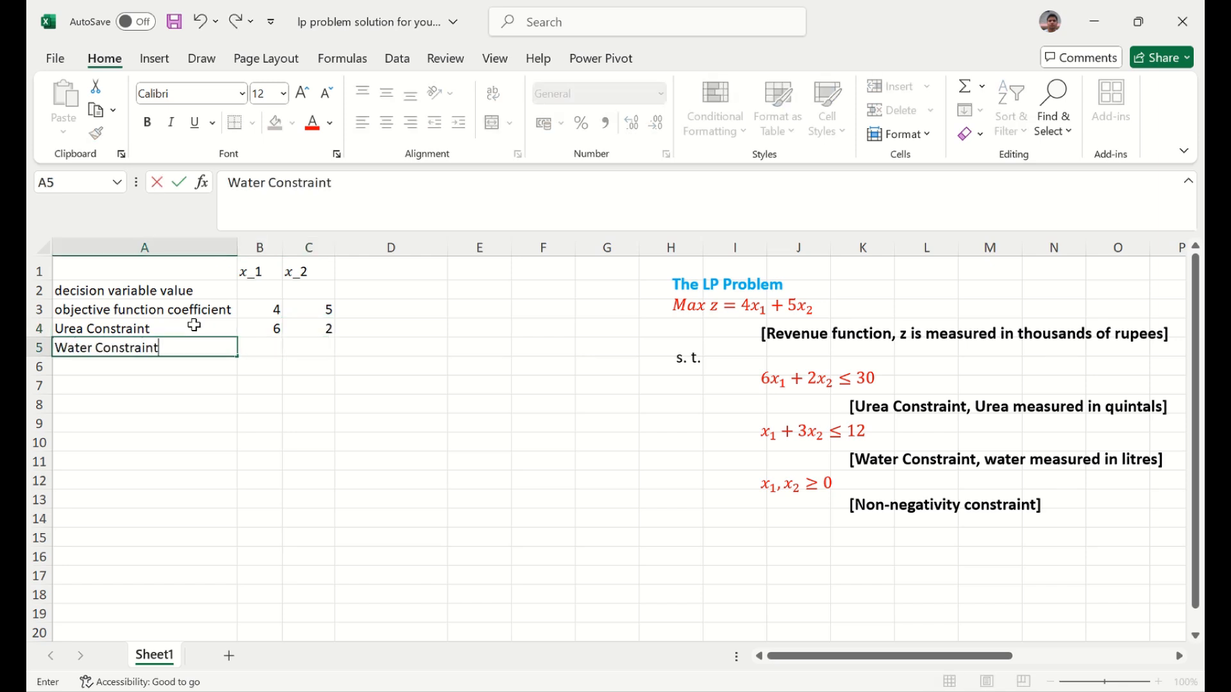
key(Tab)
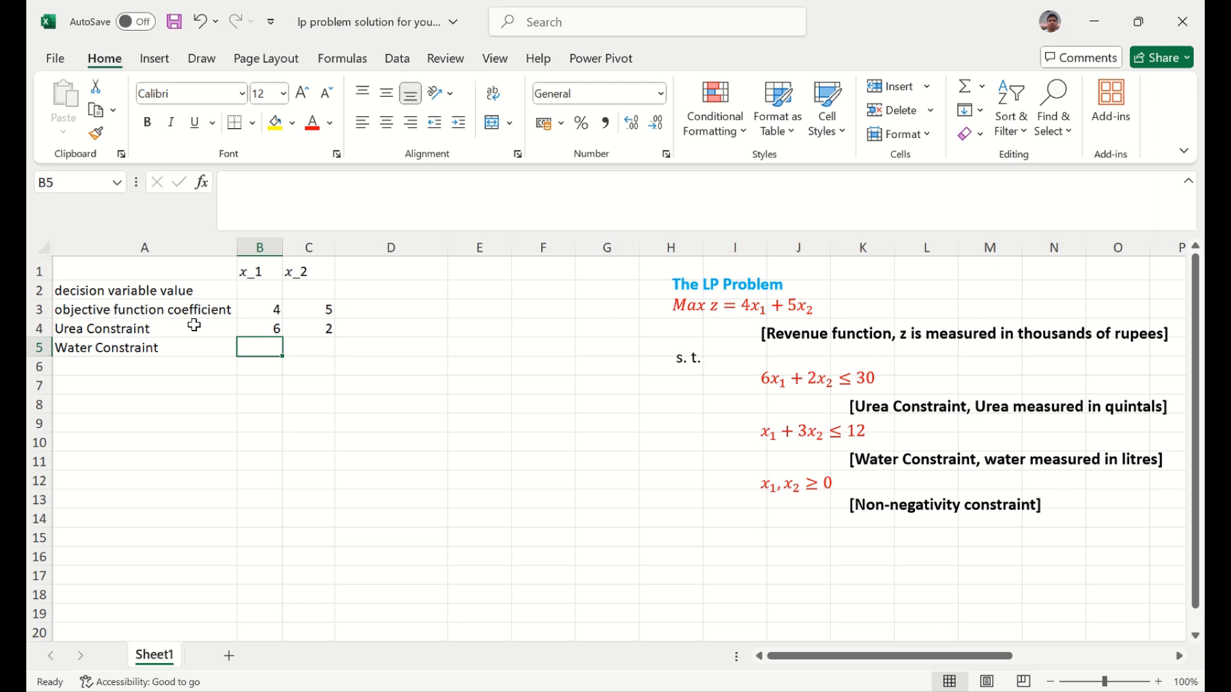
text(1)
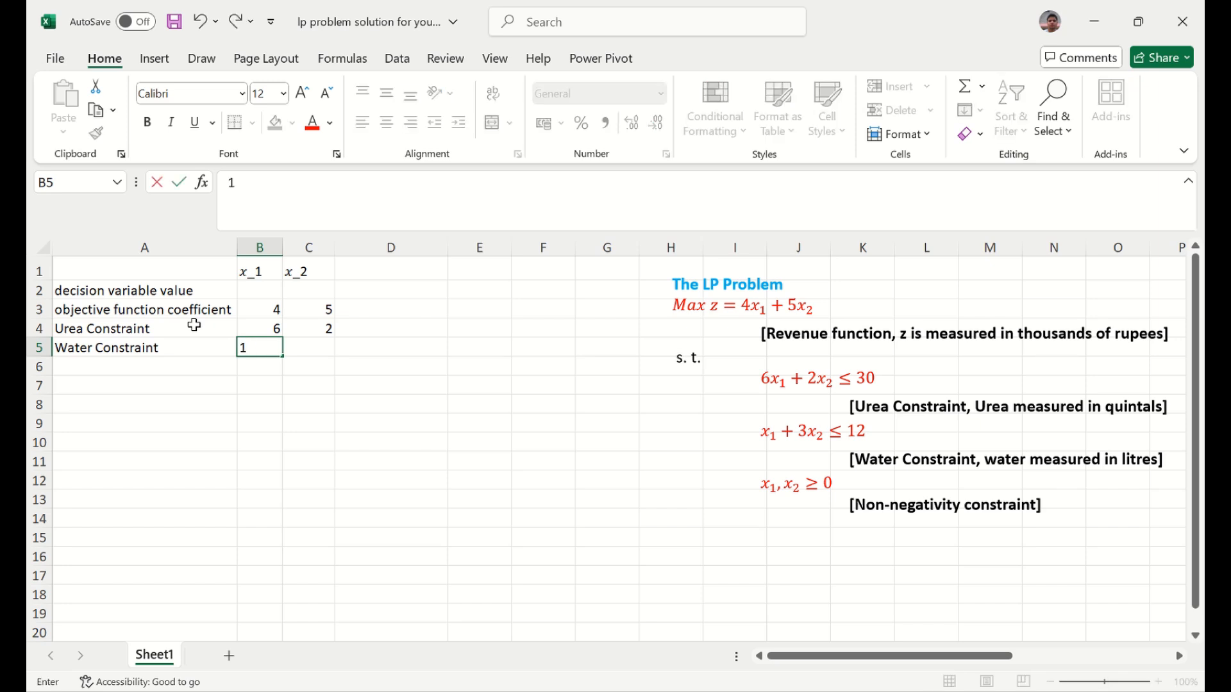
key(Tab)
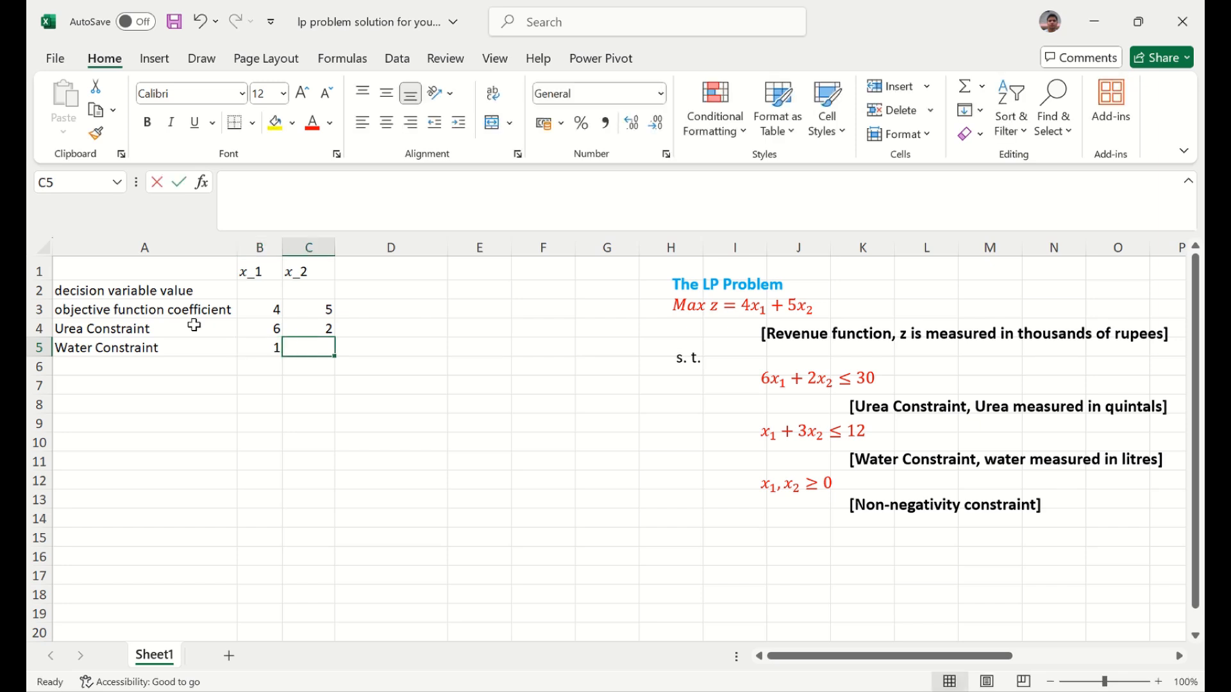
text(3)
key(Tab)
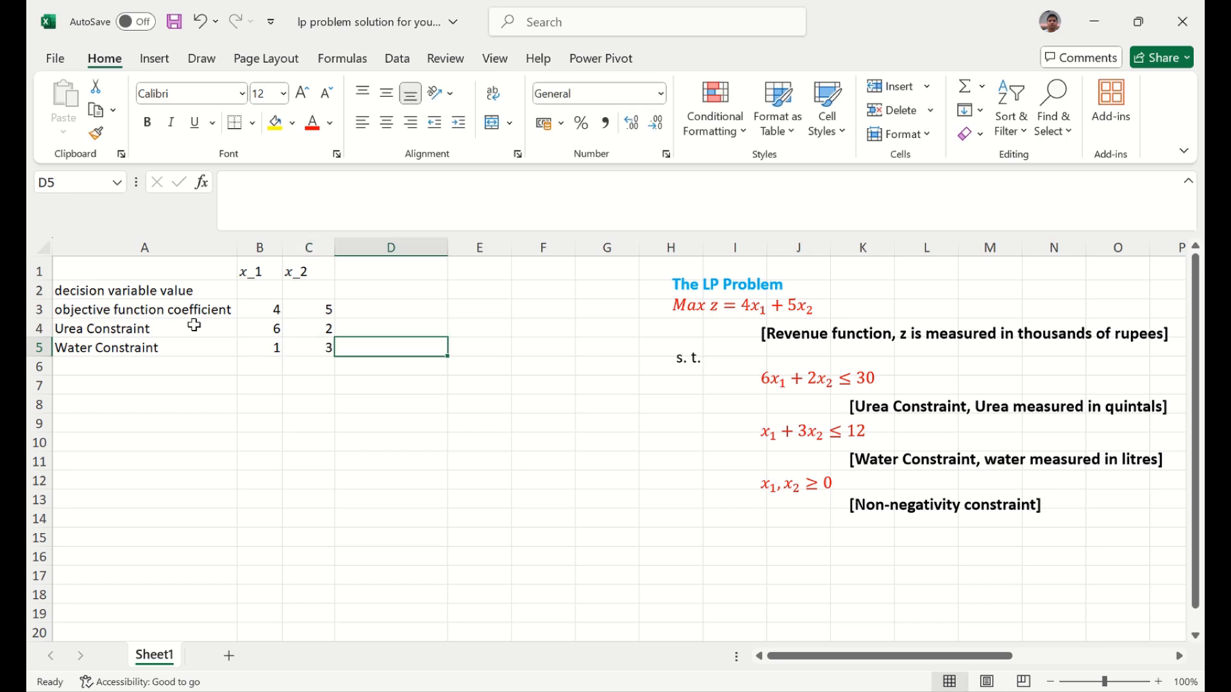
Enter the column heading "SUMPRODUCT" in cell D1.
click(401, 272)
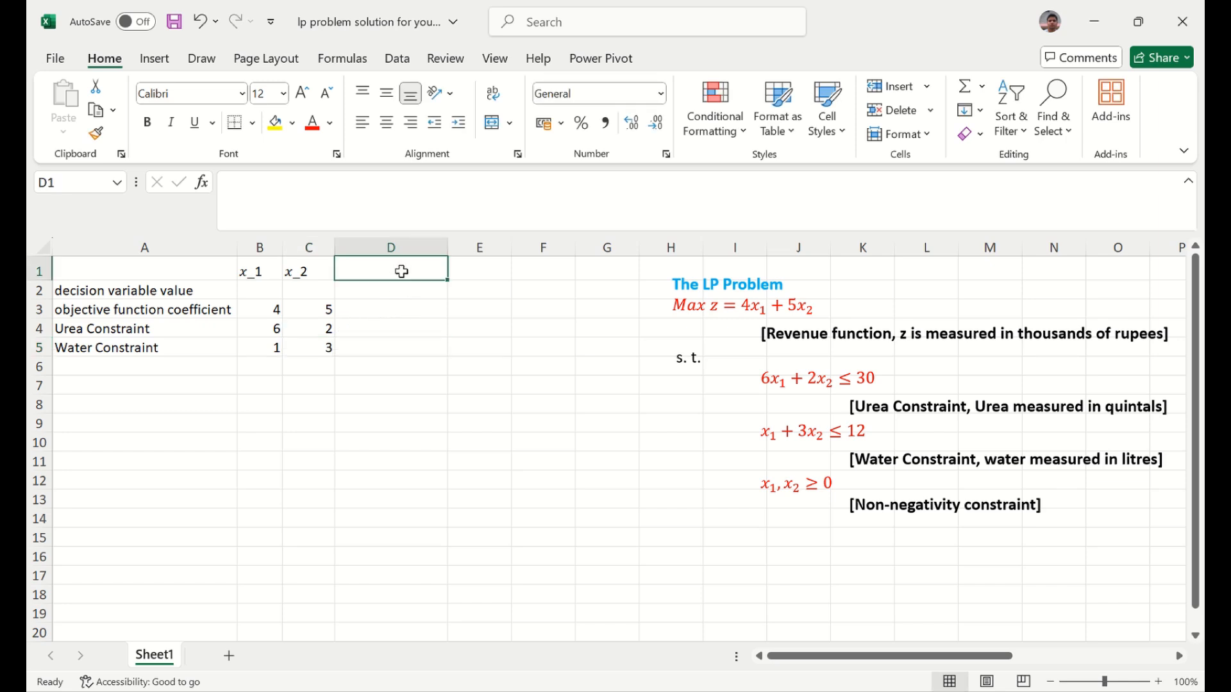
text(SU)
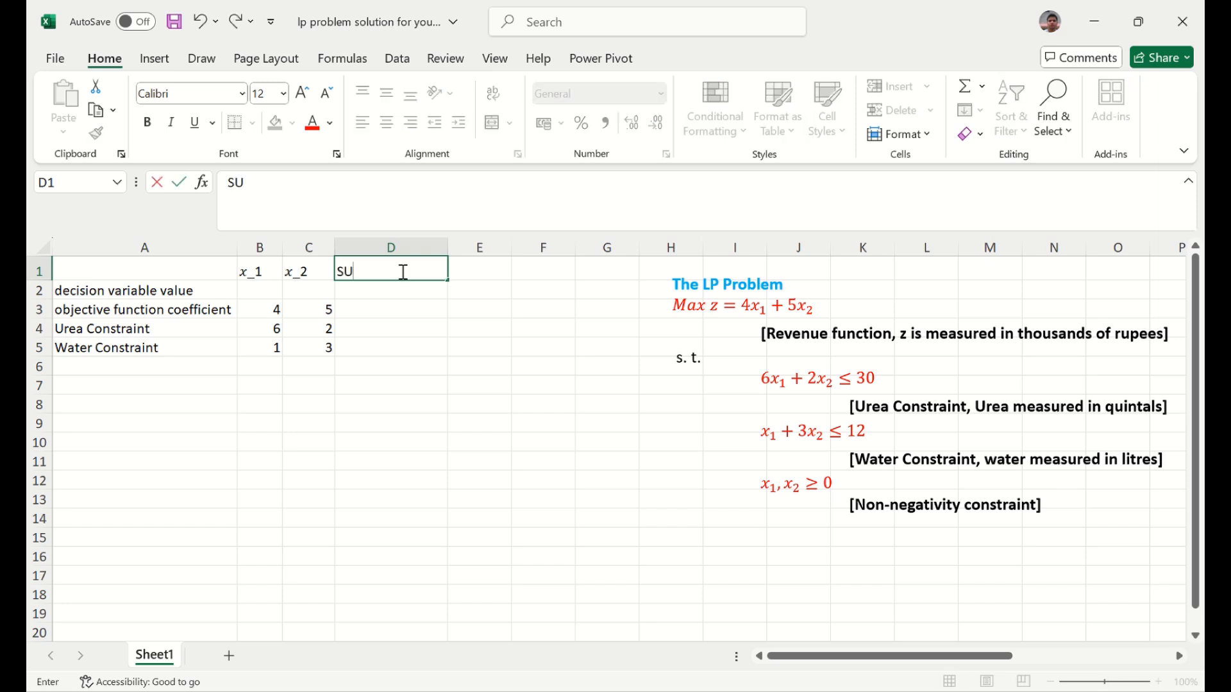
text(MPRODUCT)
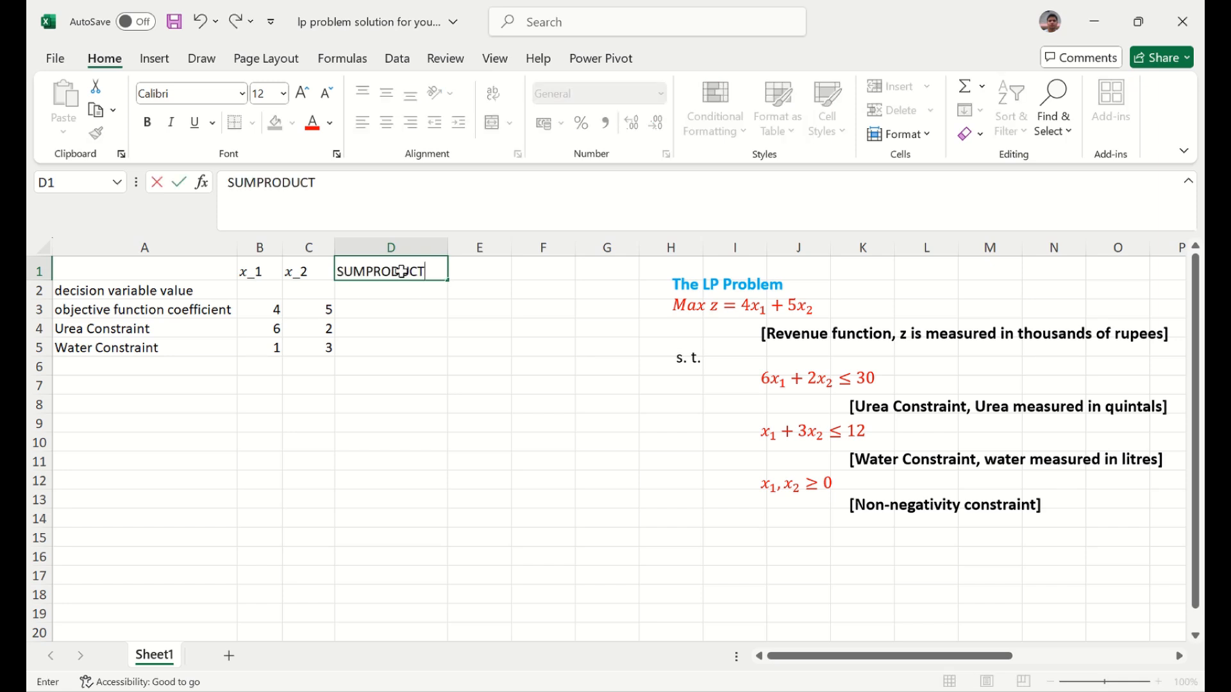
key(Return)
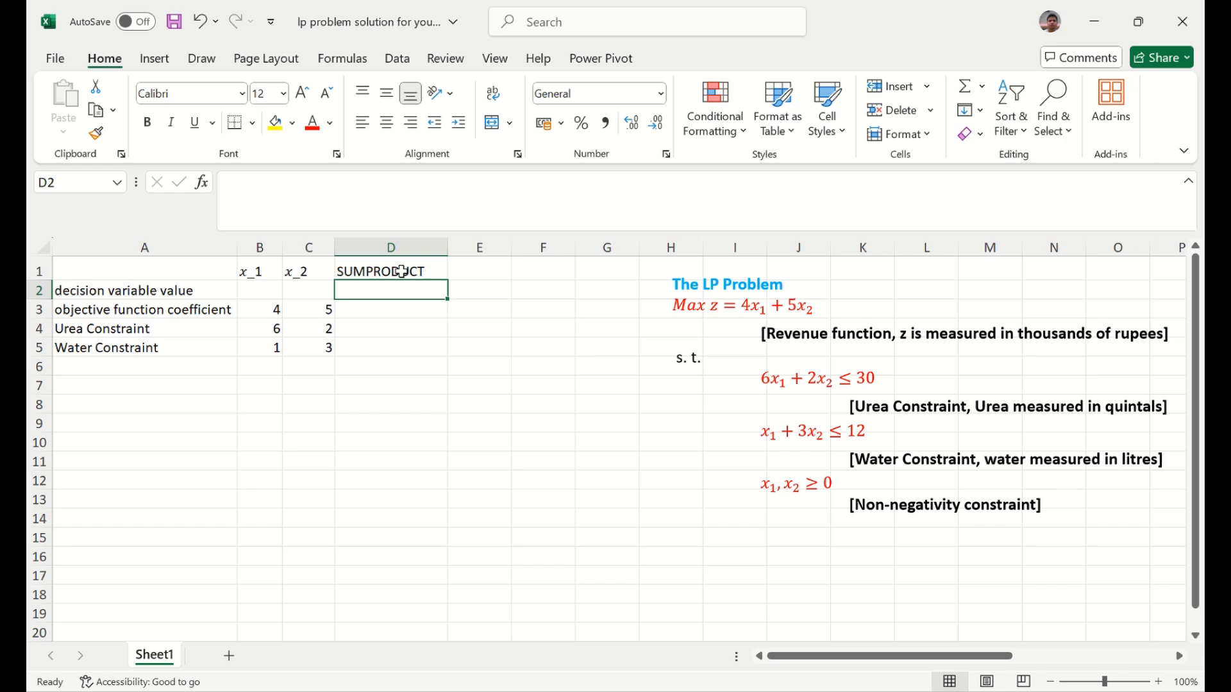
Enter the formula =C38*B2+C3*C2 in cell D3 of the objective function row.
key(Down)
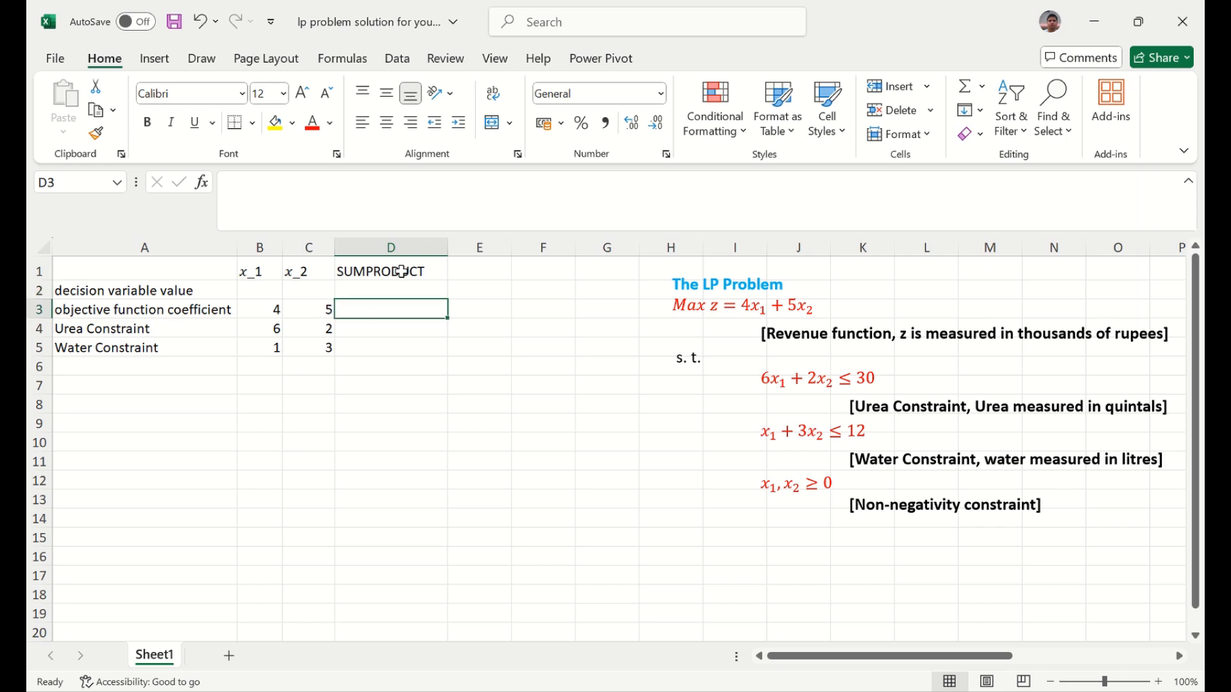
text(=)
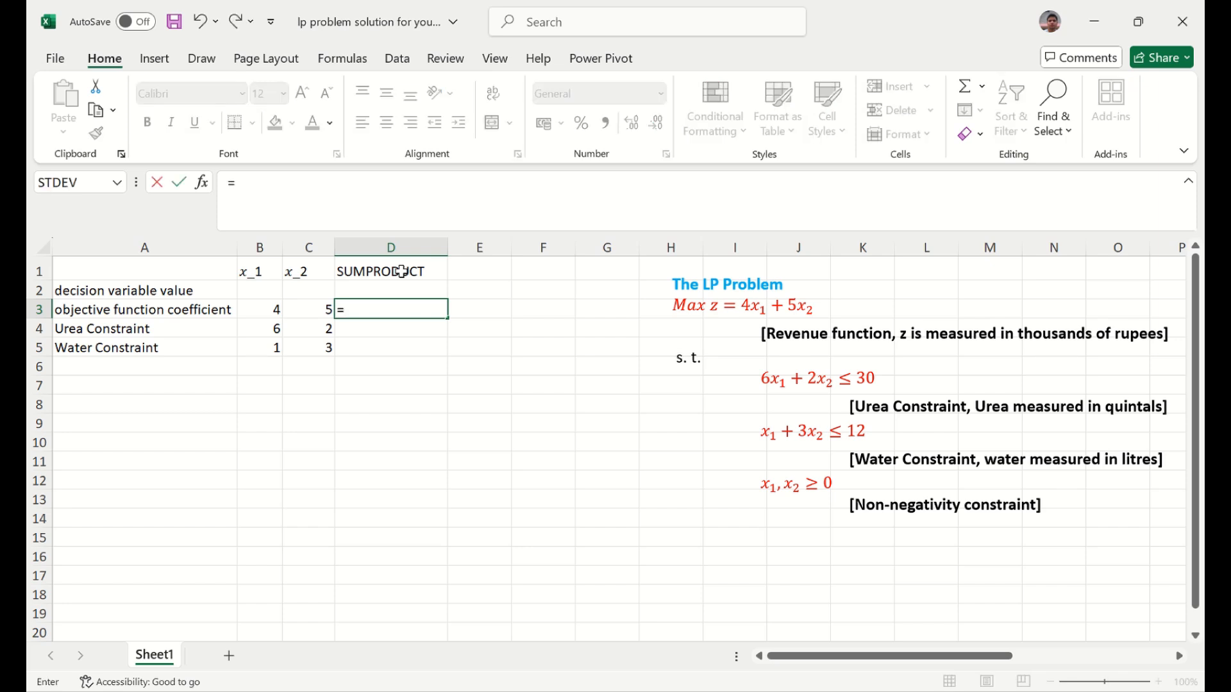
click(254, 309)
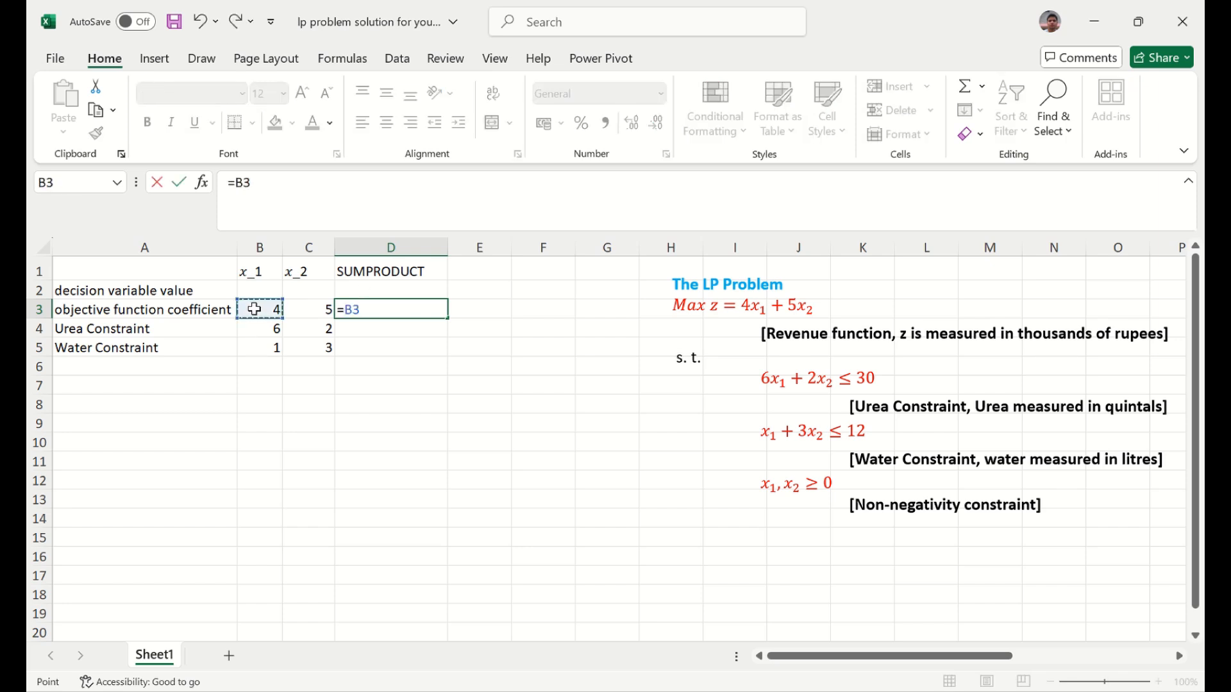
key(Right)
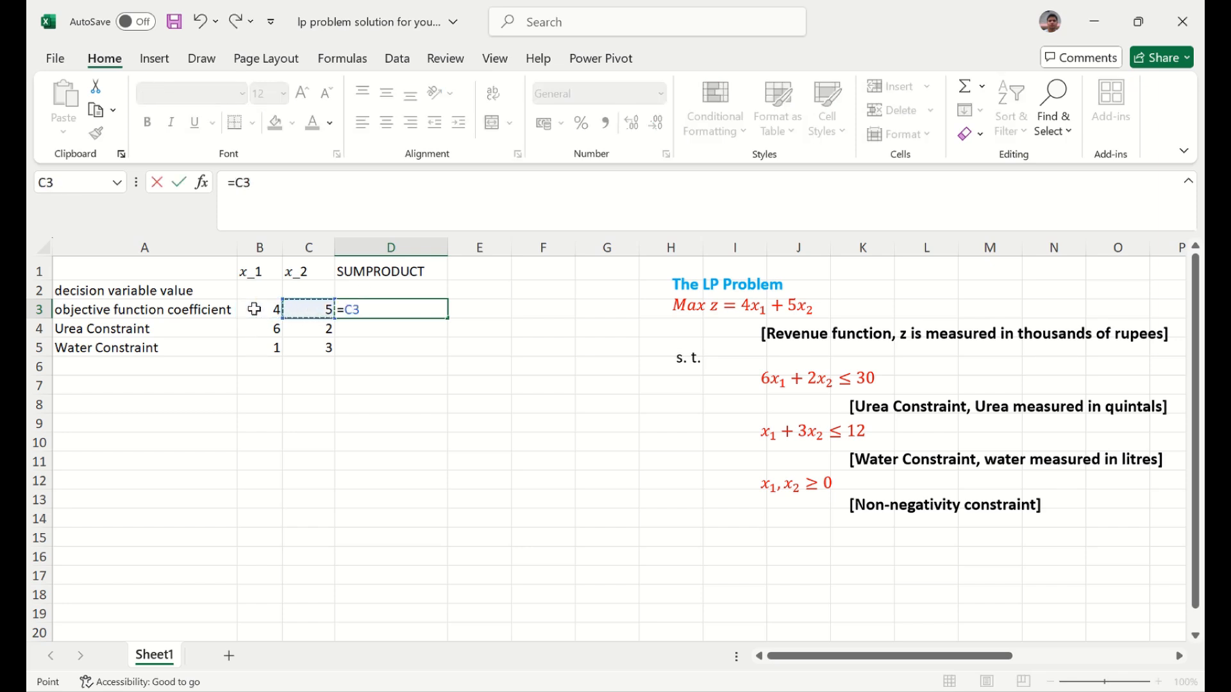
text(8)
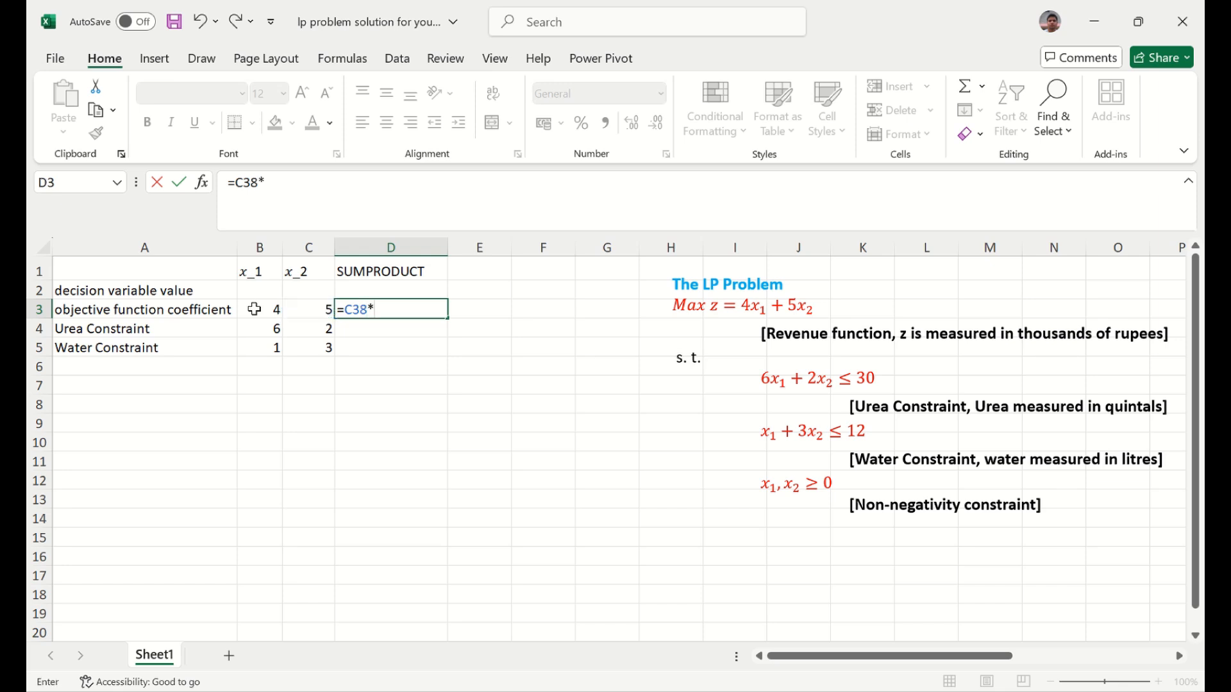
text(*)
click(254, 290)
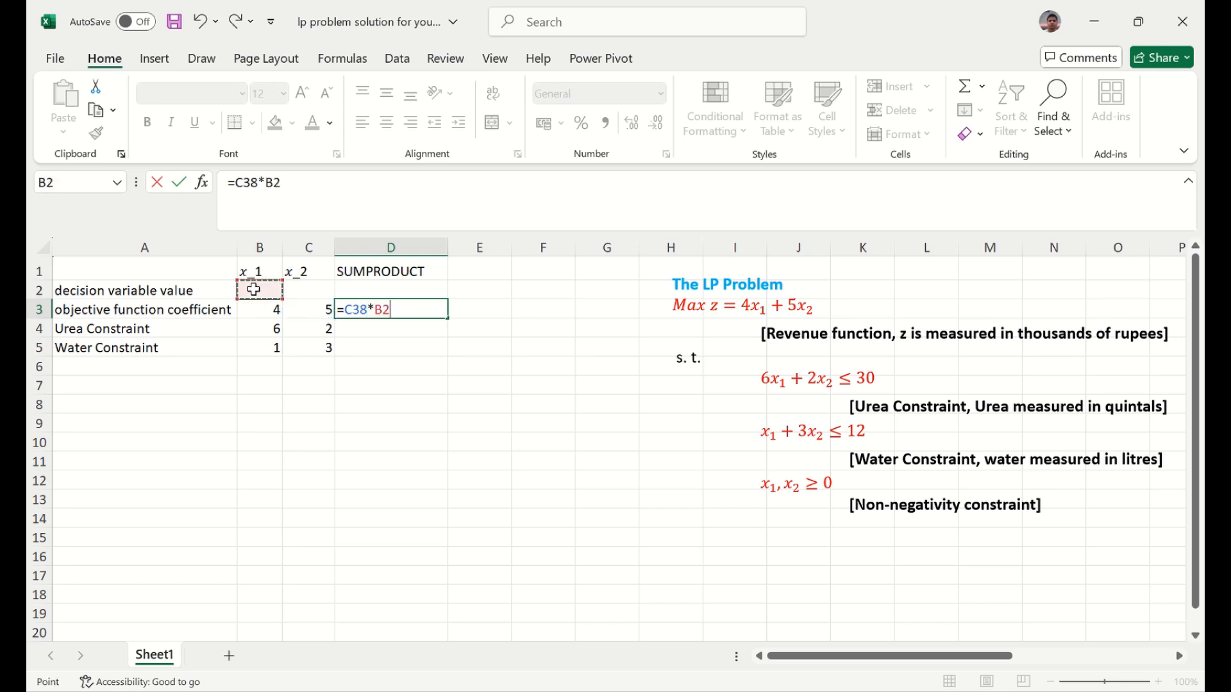
text(+)
click(308, 309)
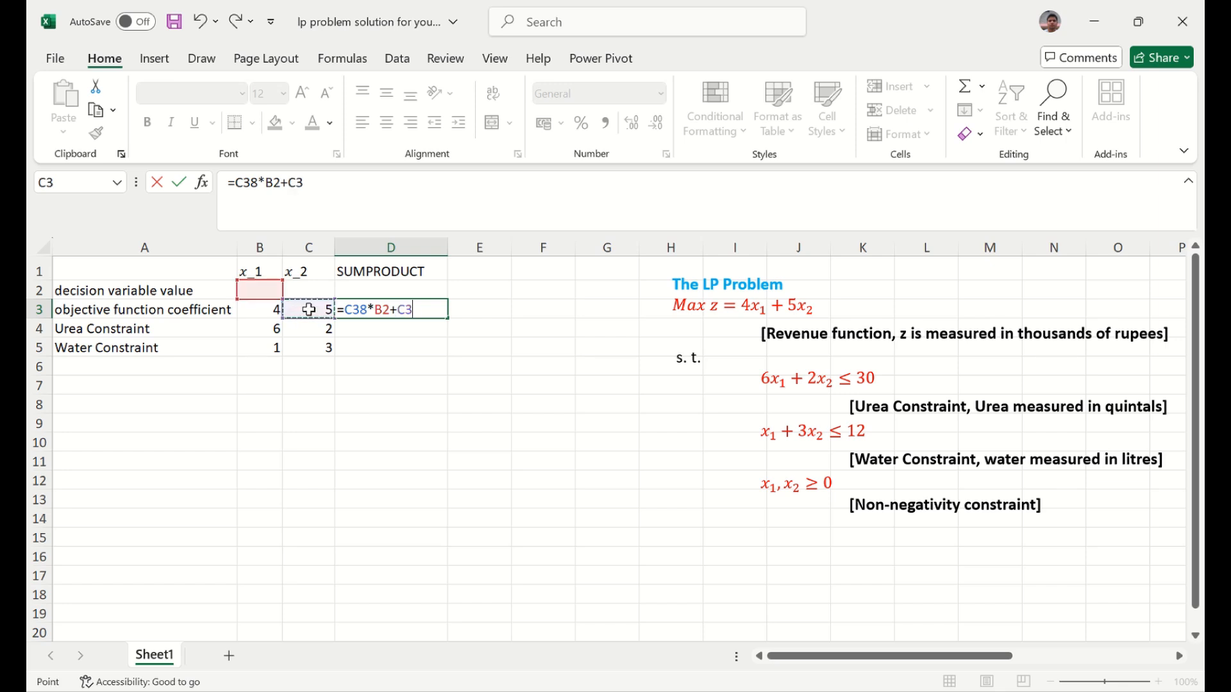
text(*)
click(305, 287)
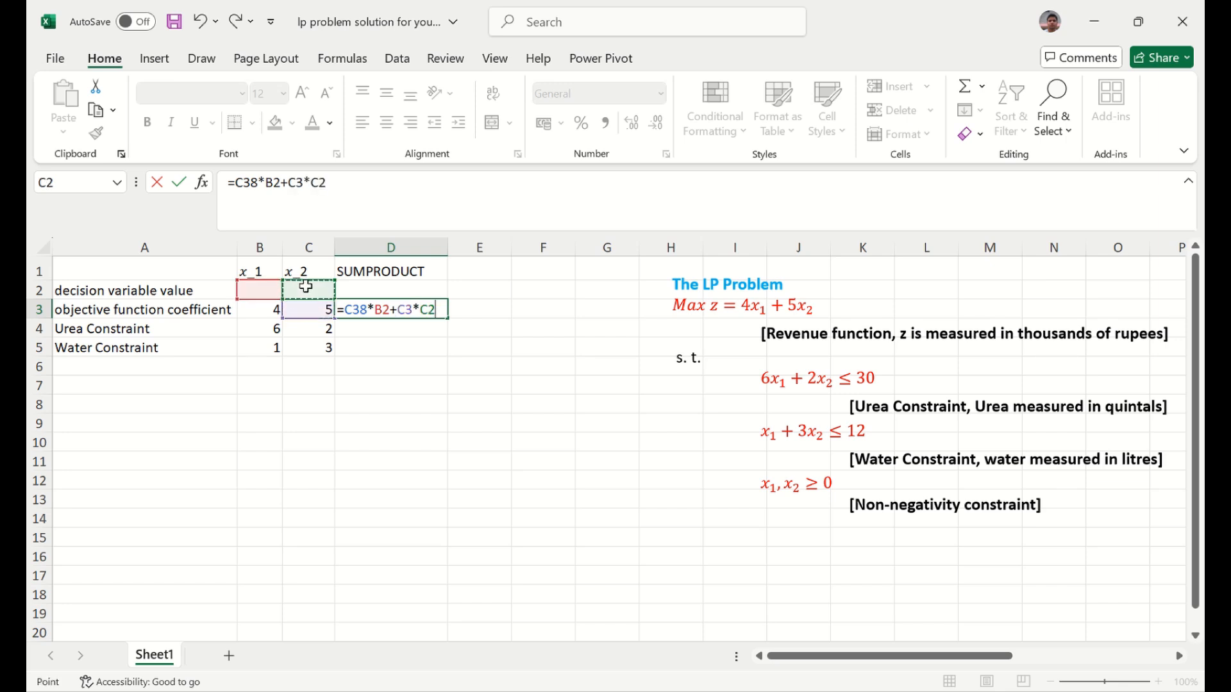
key(Return)
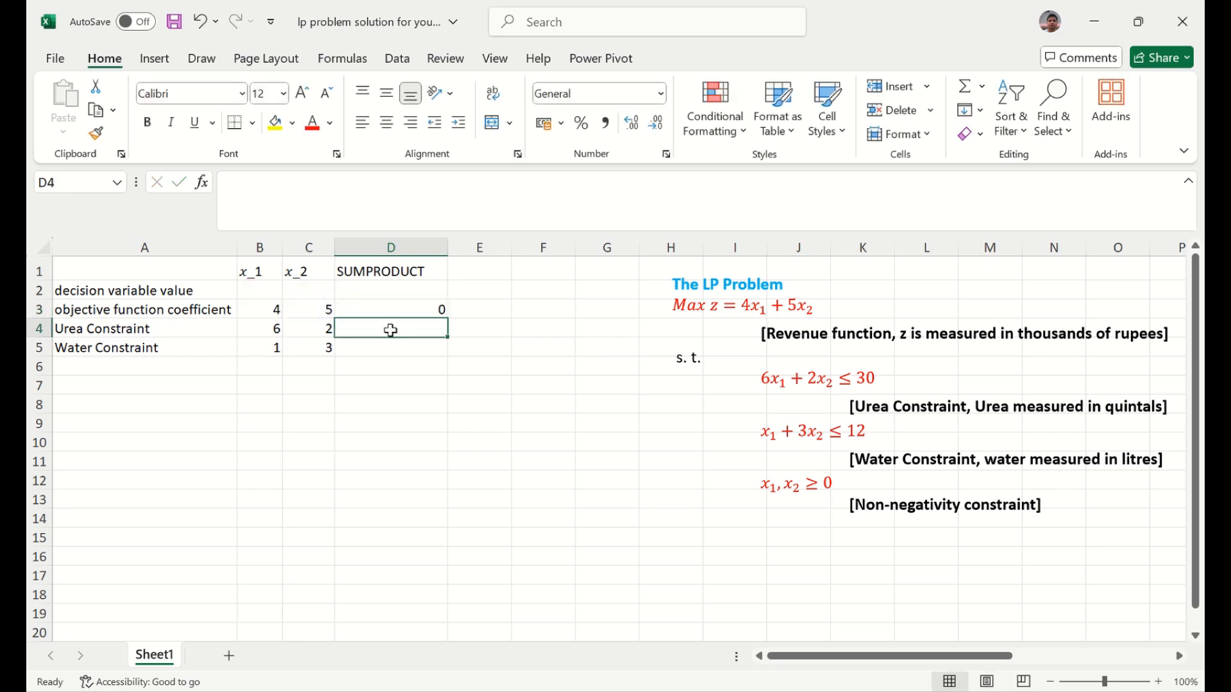
Correct the first term of the D3 formula so it reads =B3*B2+C3*C2.
click(403, 308)
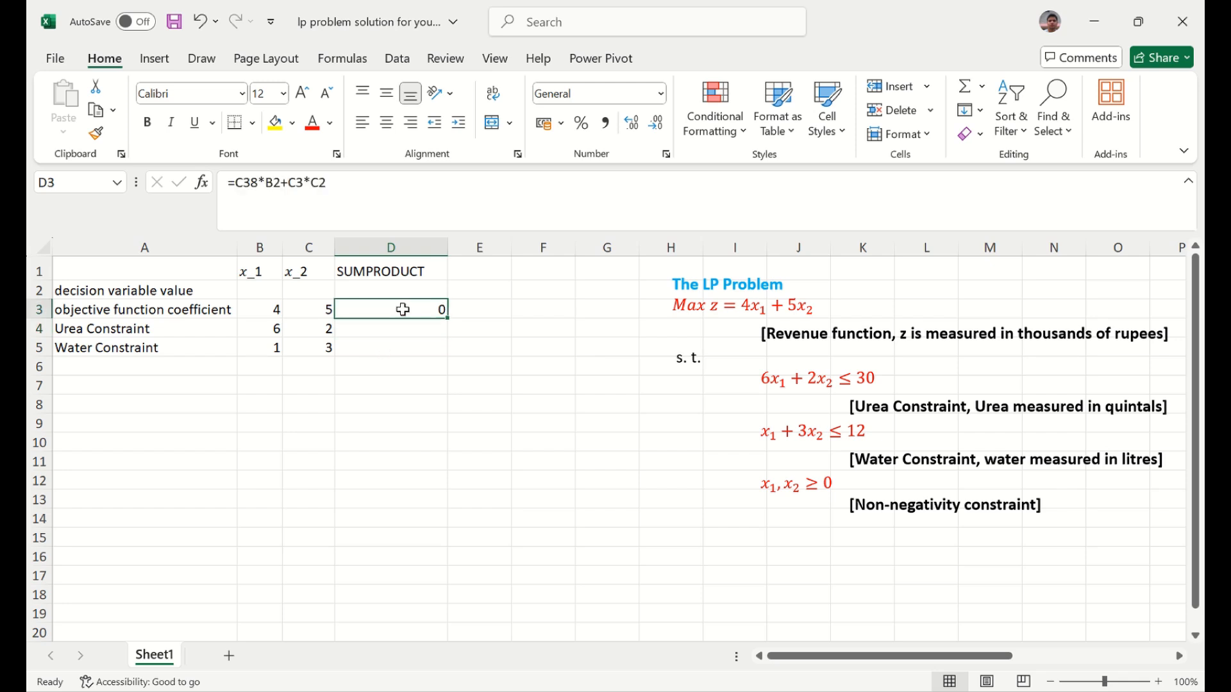
click(368, 194)
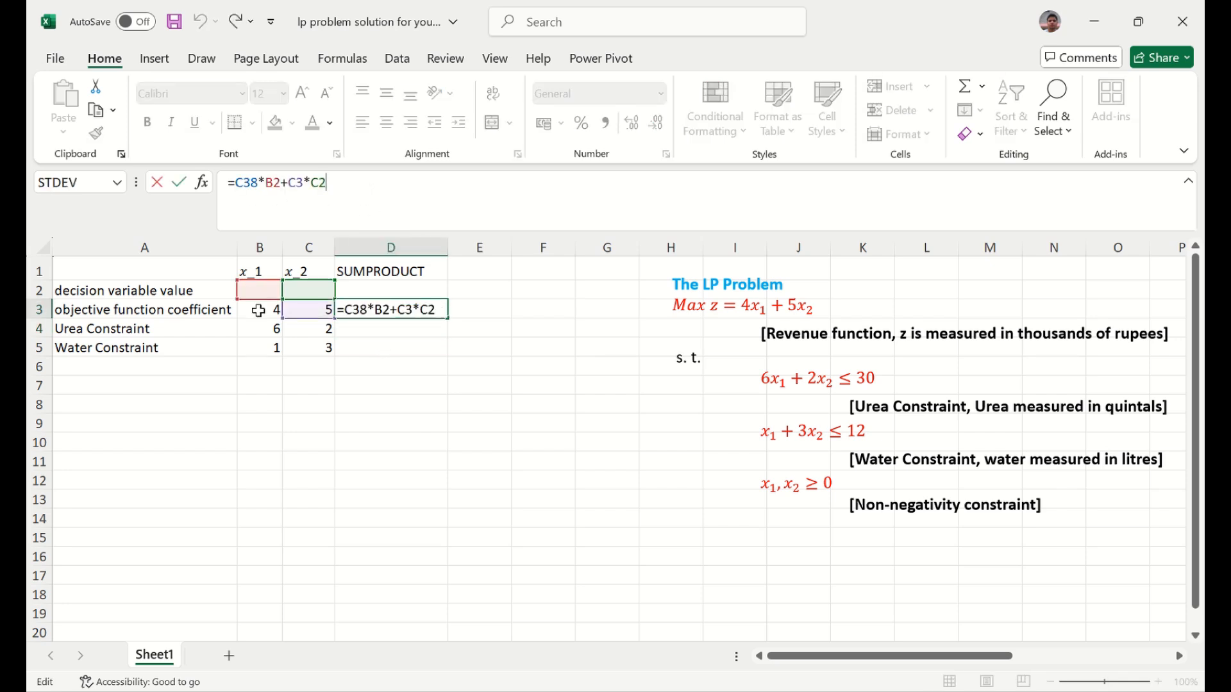
click(257, 184)
key(BackSpace)
key(BackSpace)
key(BackSpace)
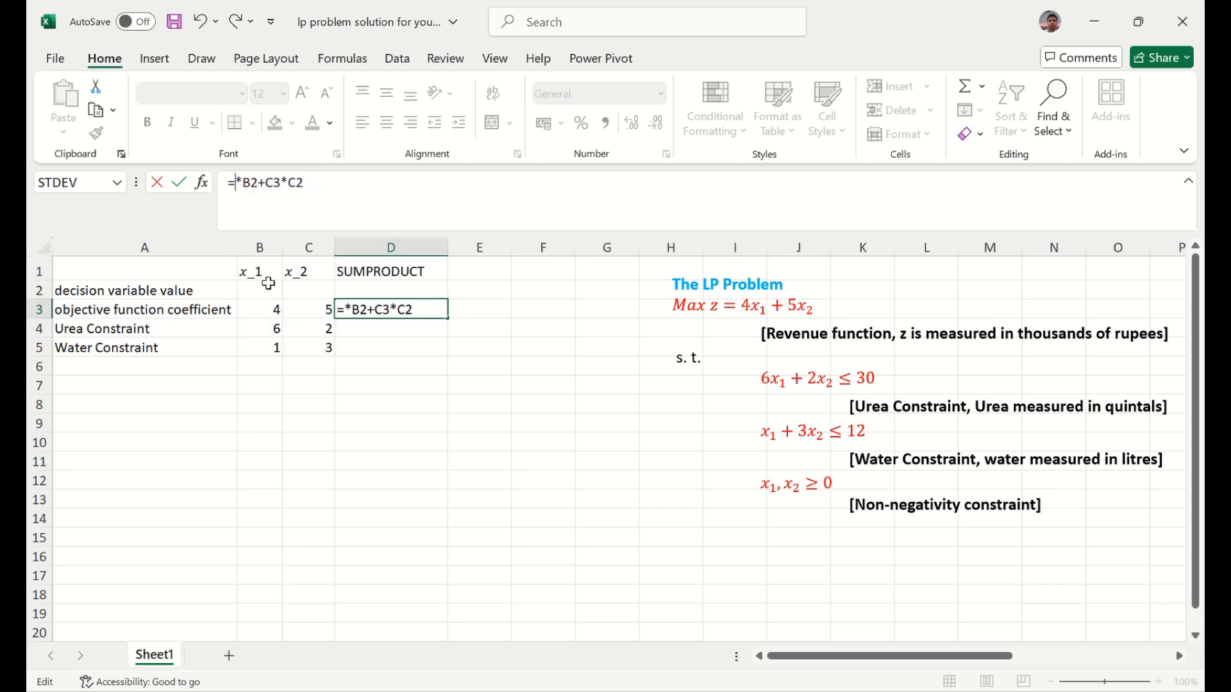
click(265, 308)
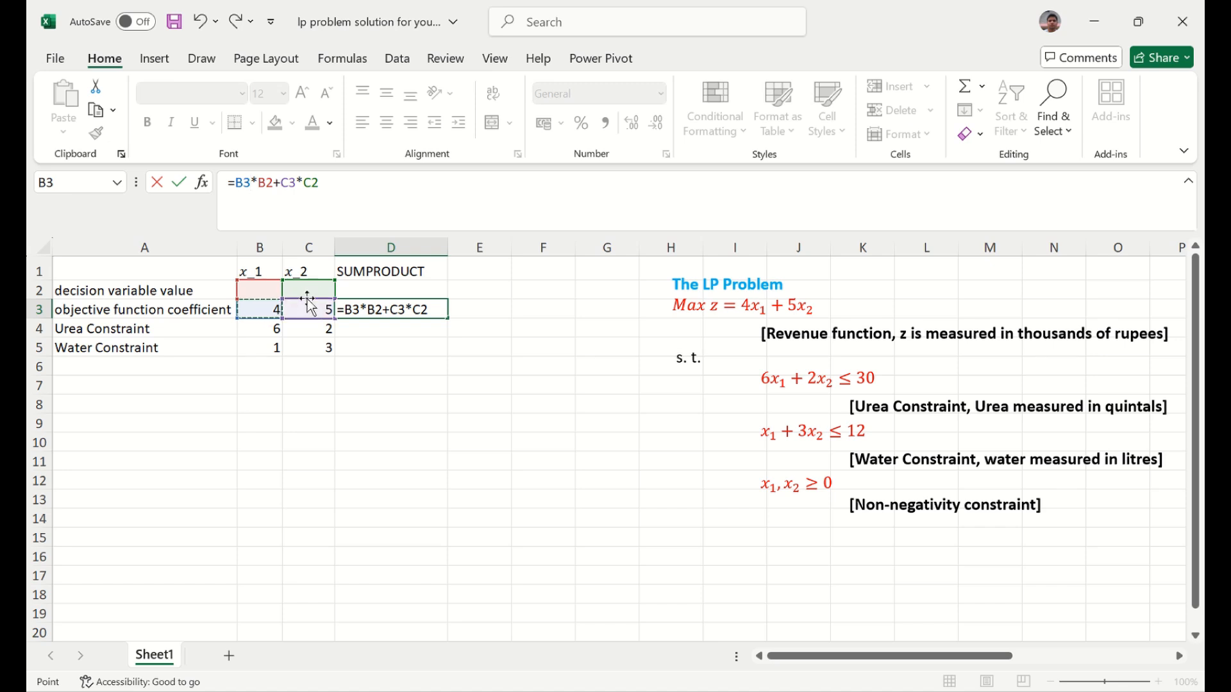
key(Return)
Replace the D3 formula with =SUMPRODUCT($B$2:$C$2,B3:C3), using absolute references for the decision variable cells.
key(Up)
text(=)
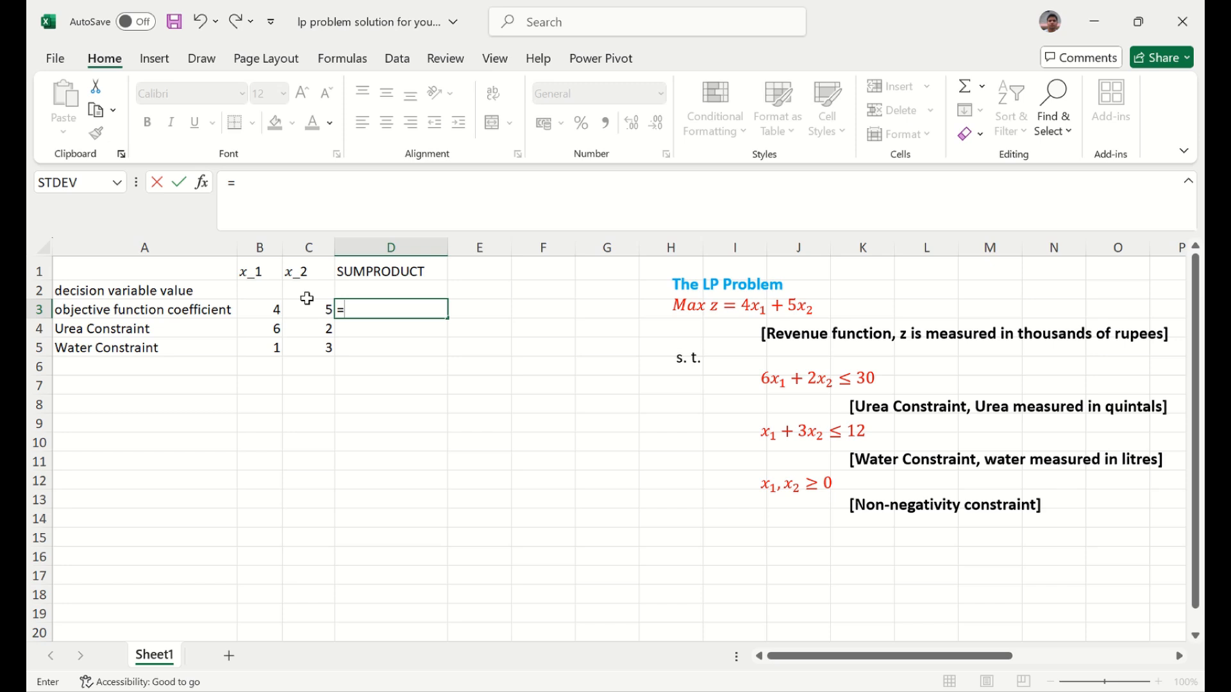
text(sump)
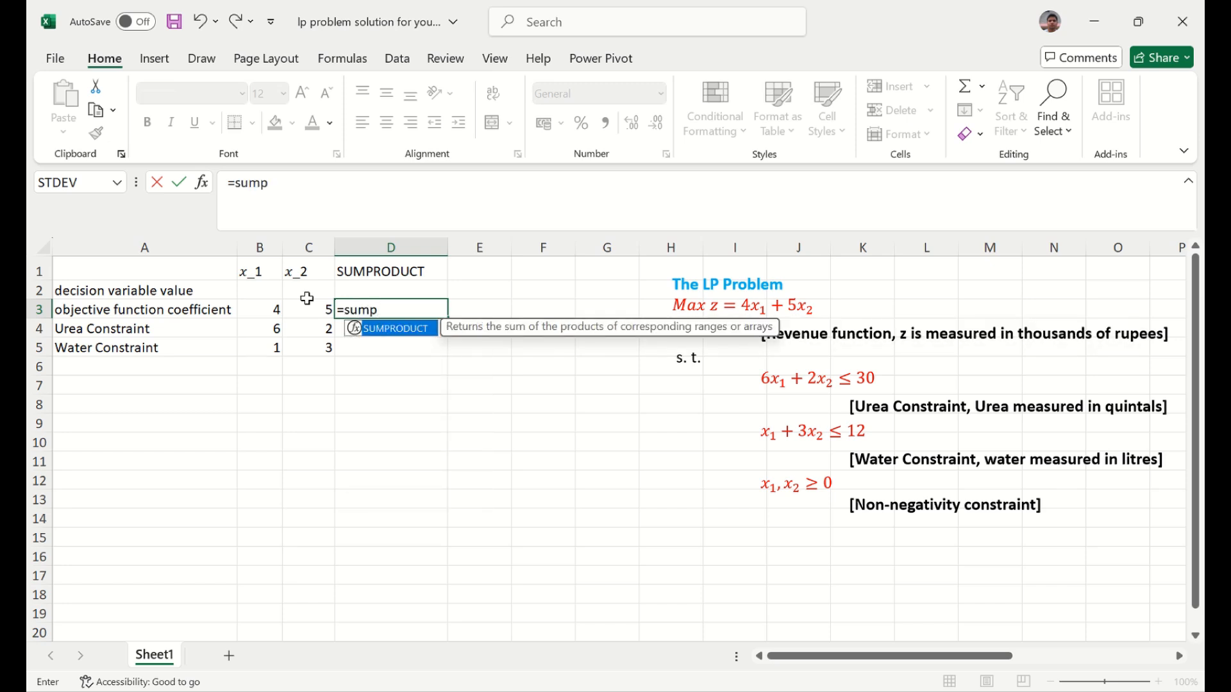
key(Tab)
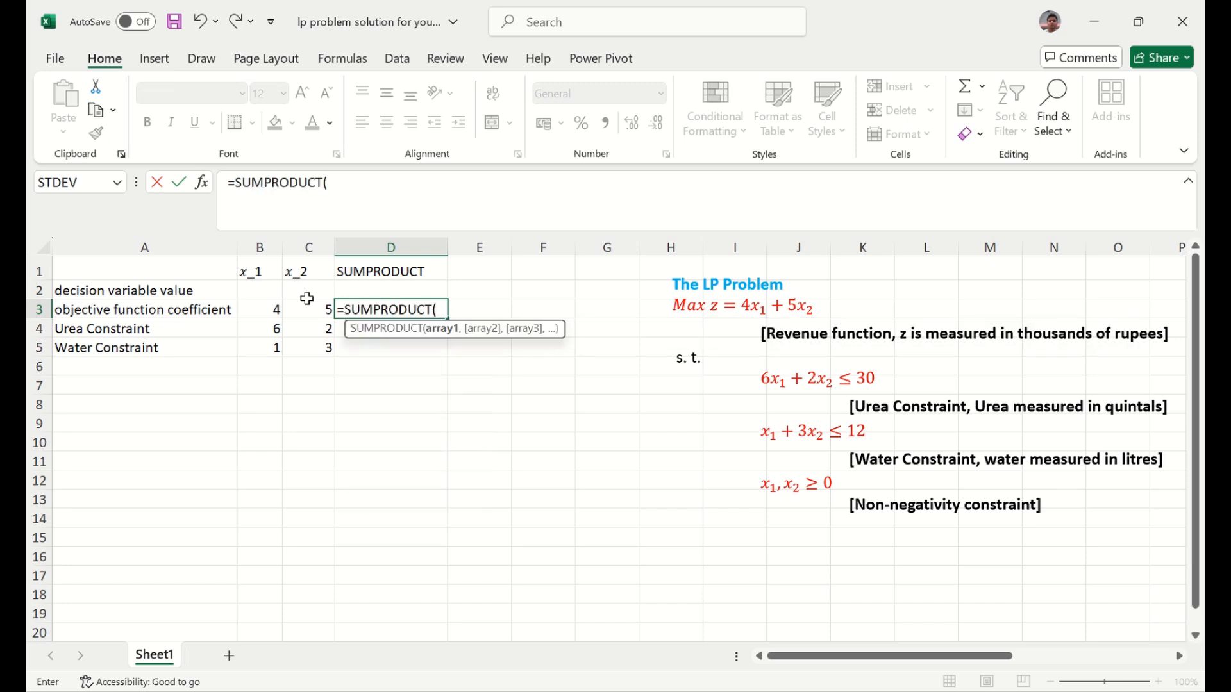
drag(261, 292, 306, 296)
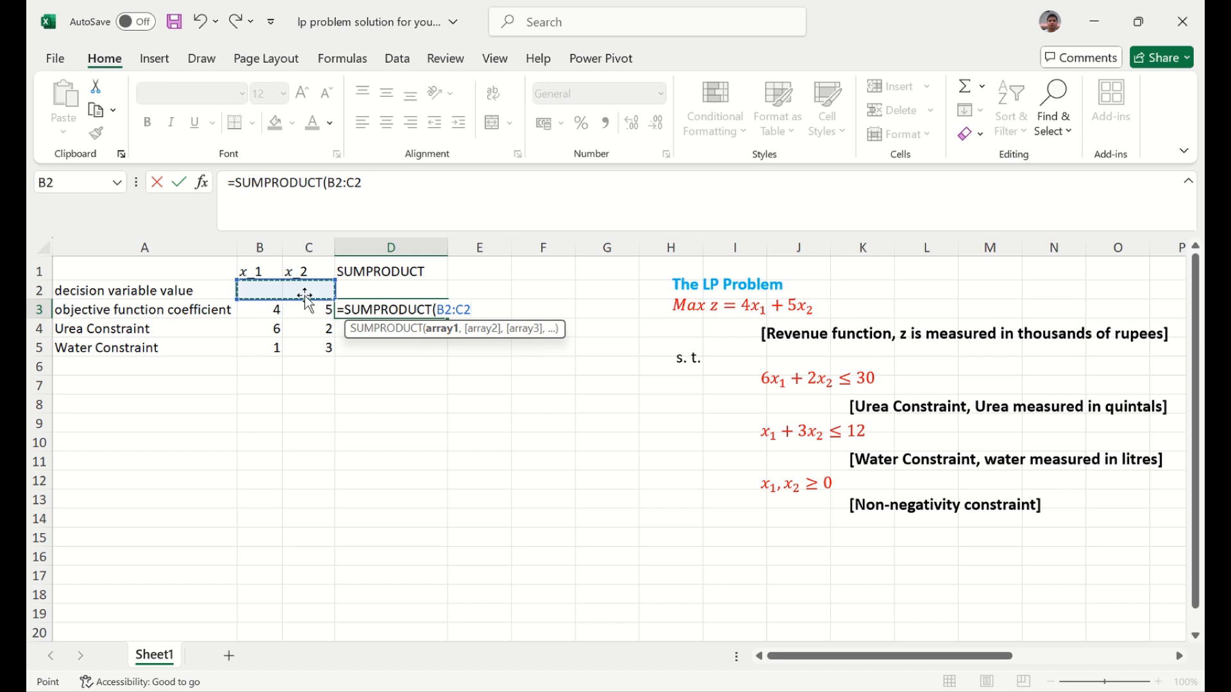
key(F4)
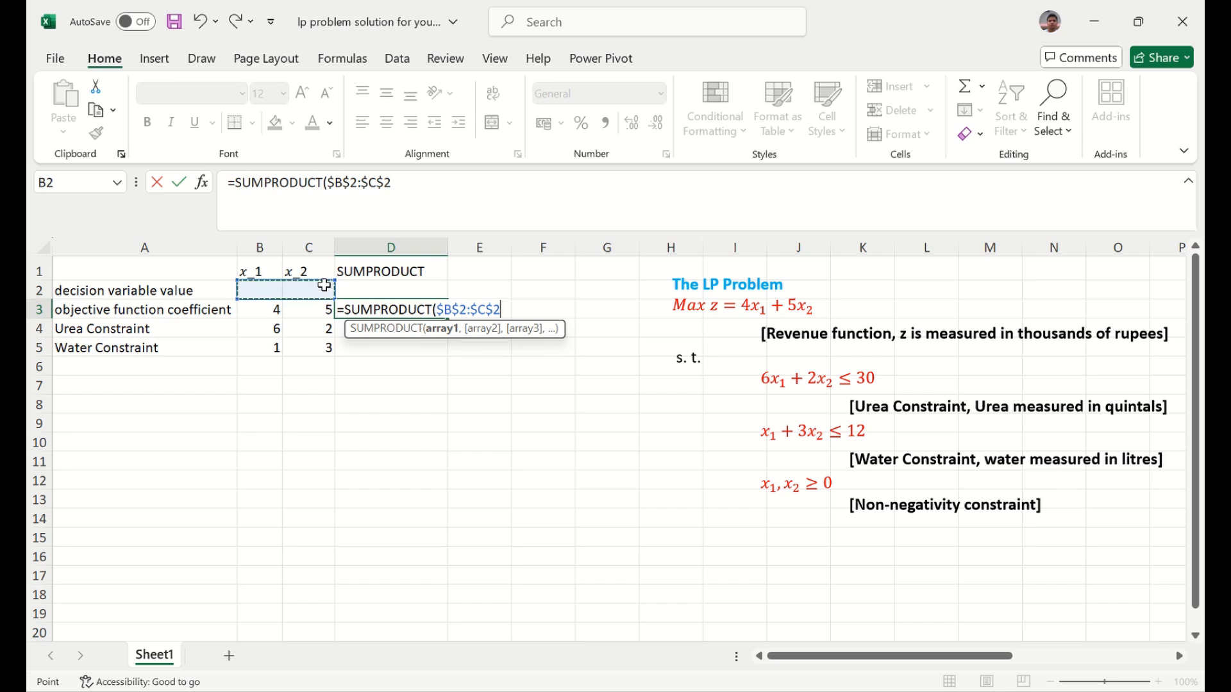
click(439, 186)
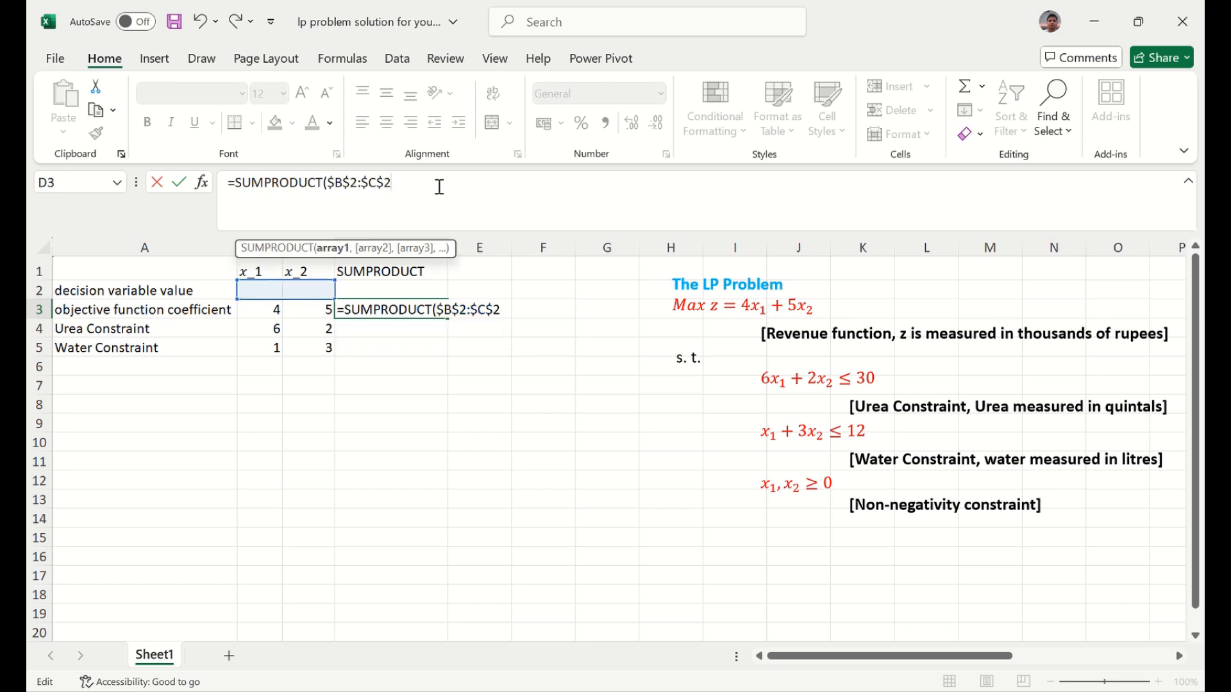
text(,)
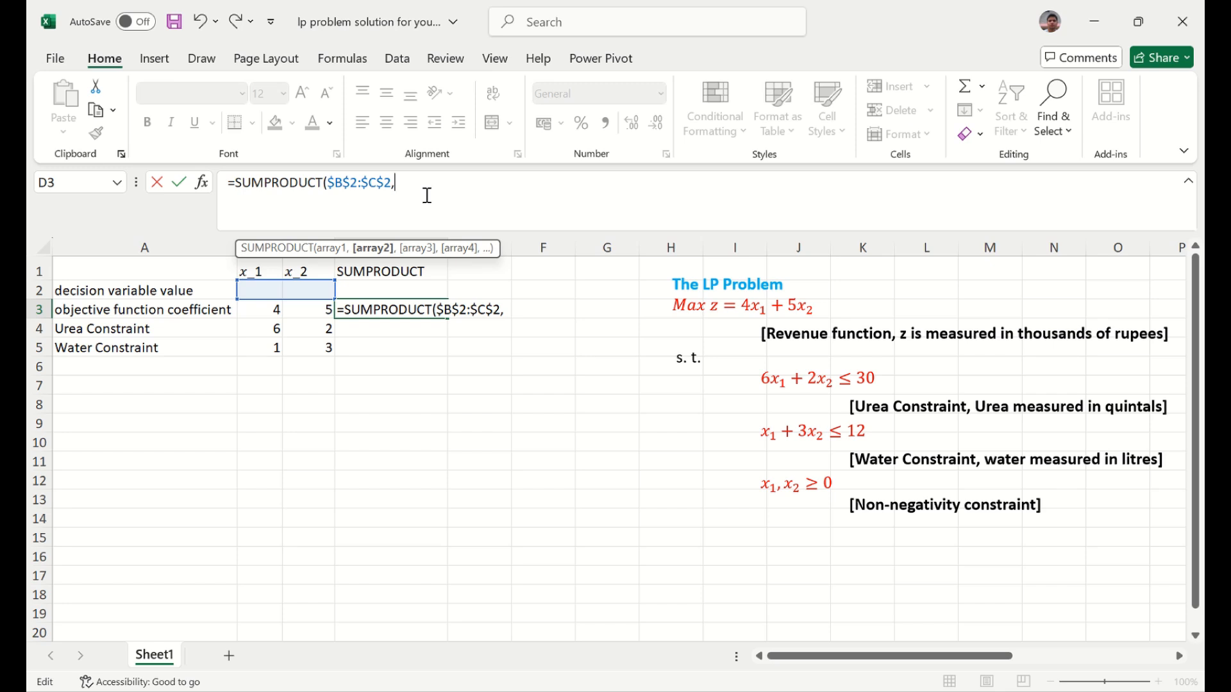
click(263, 309)
drag(263, 309, 296, 312)
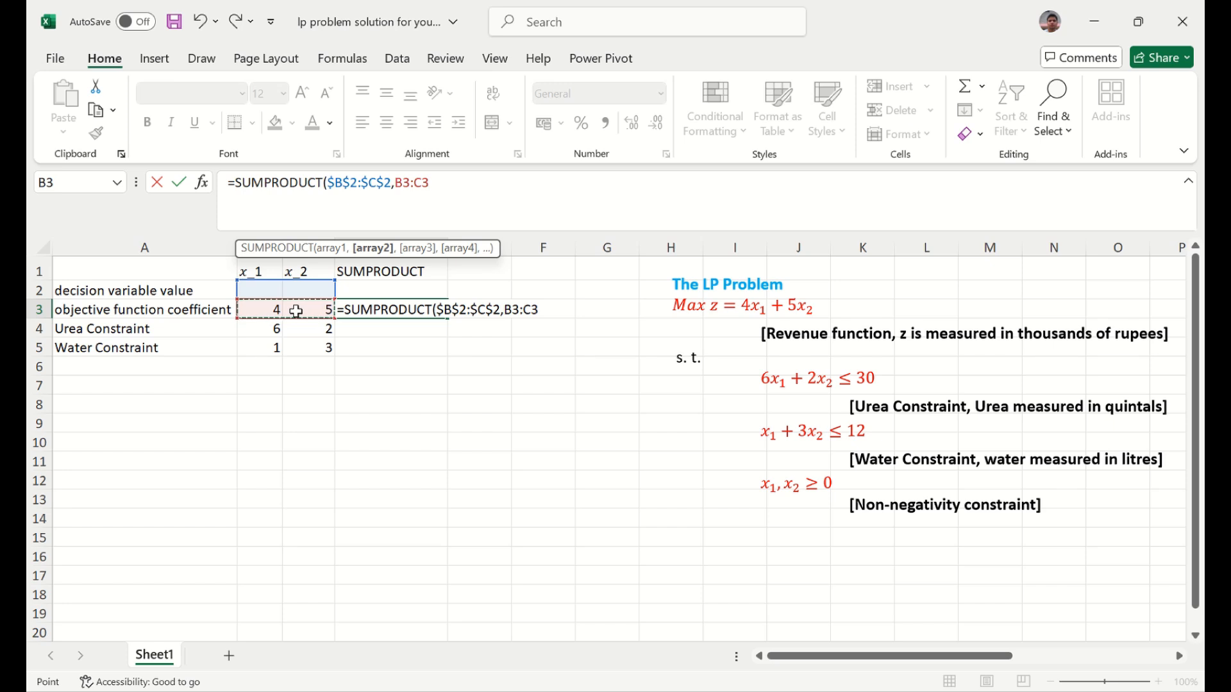
text())
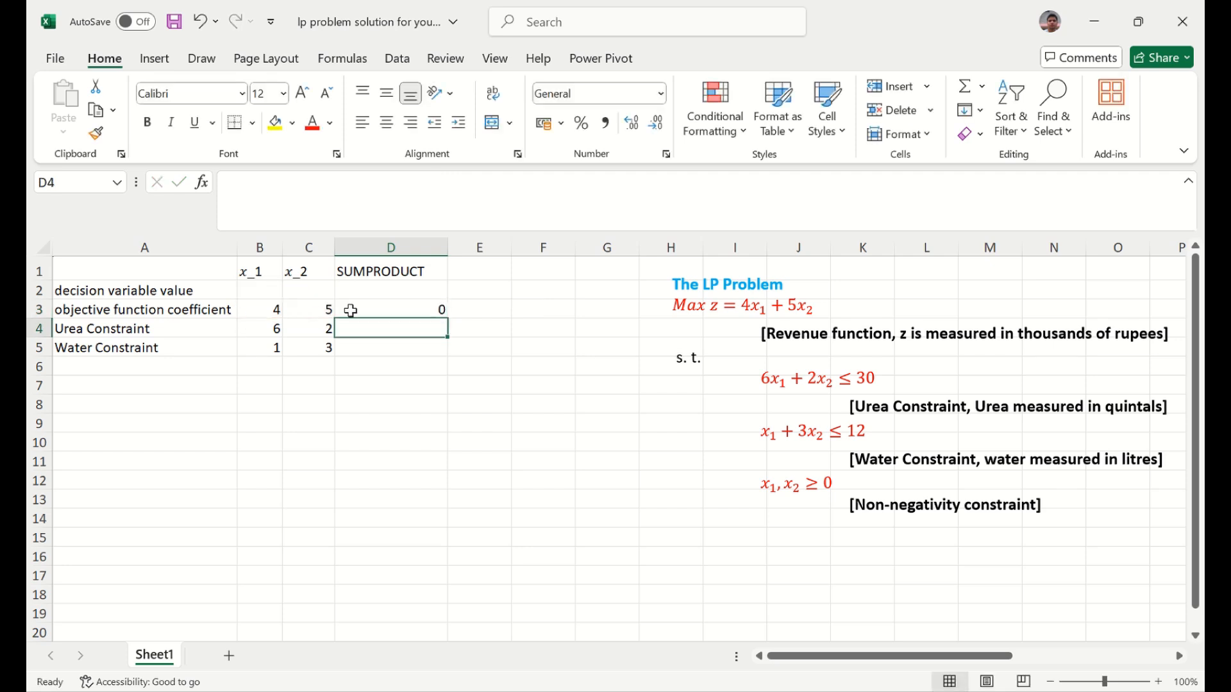
Copy the SUMPRODUCT formula from D3 down to D4:D5 and check the ranges referenced in both copies.
click(398, 310)
drag(447, 318, 444, 353)
click(413, 328)
click(473, 207)
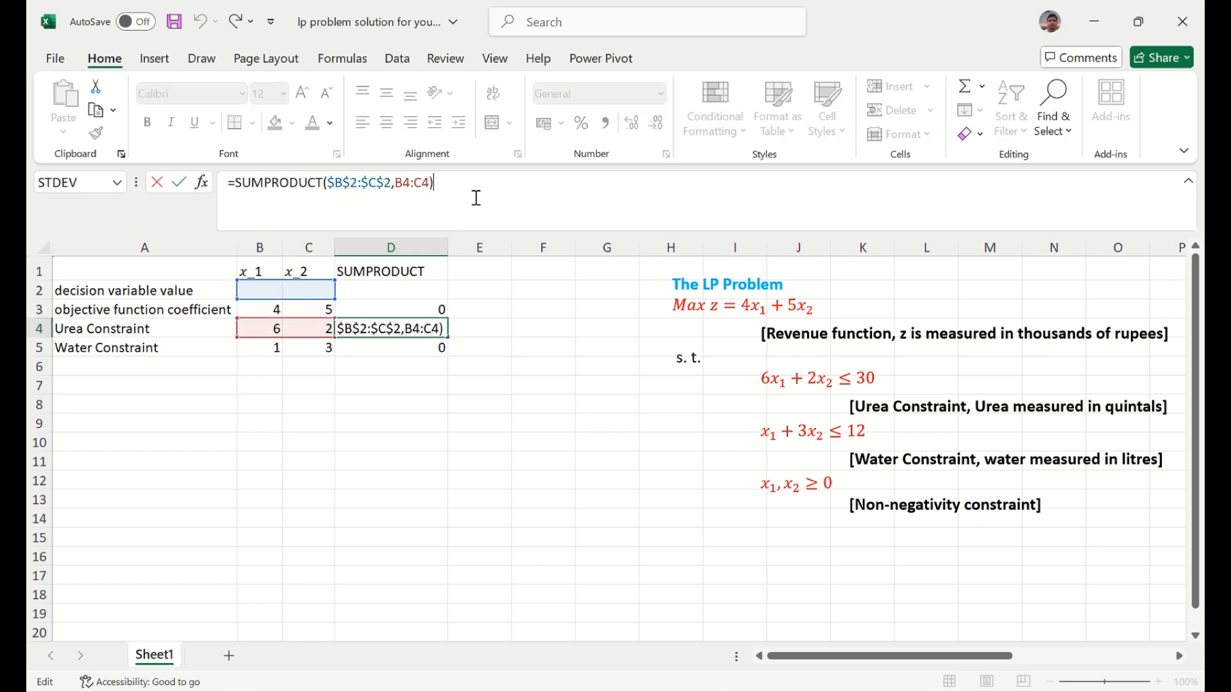
key(Return)
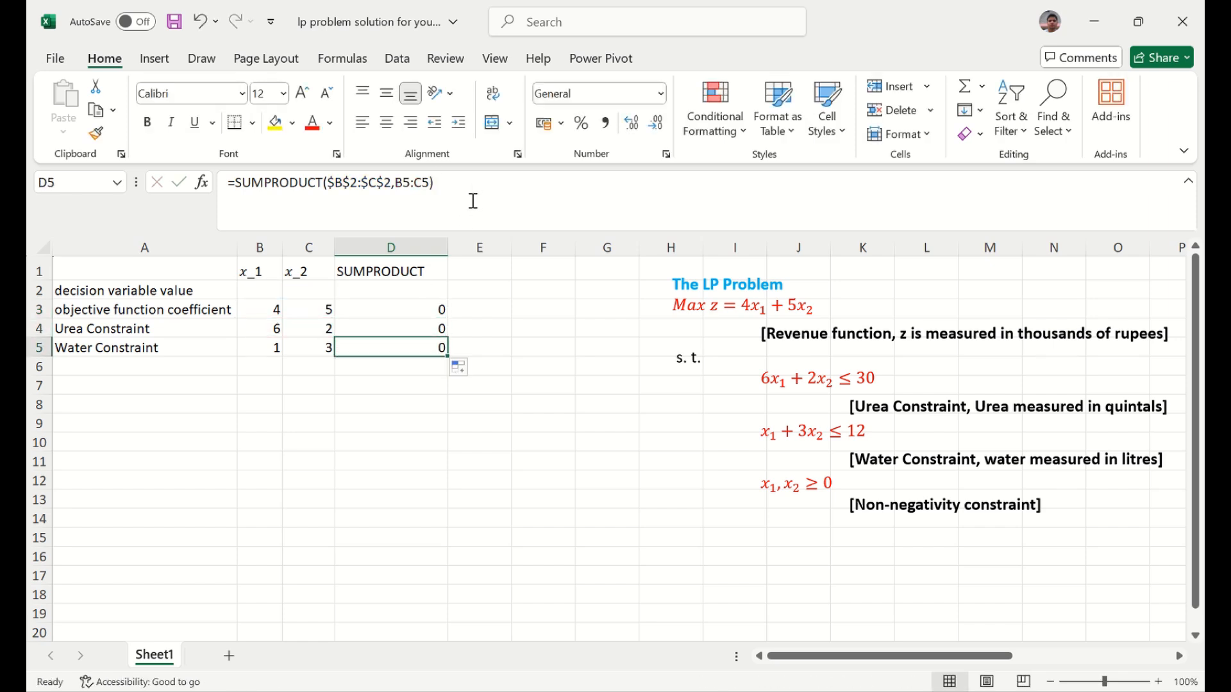
click(473, 201)
key(ctrl+Return)
click(474, 201)
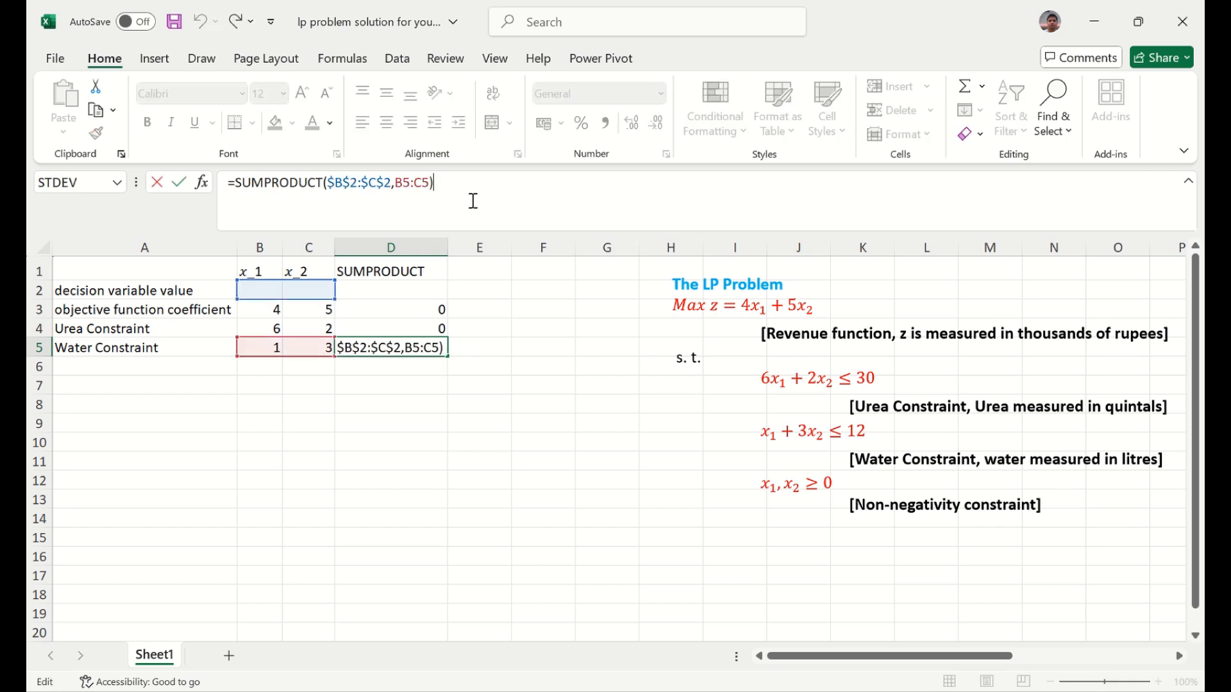
key(ctrl+Return)
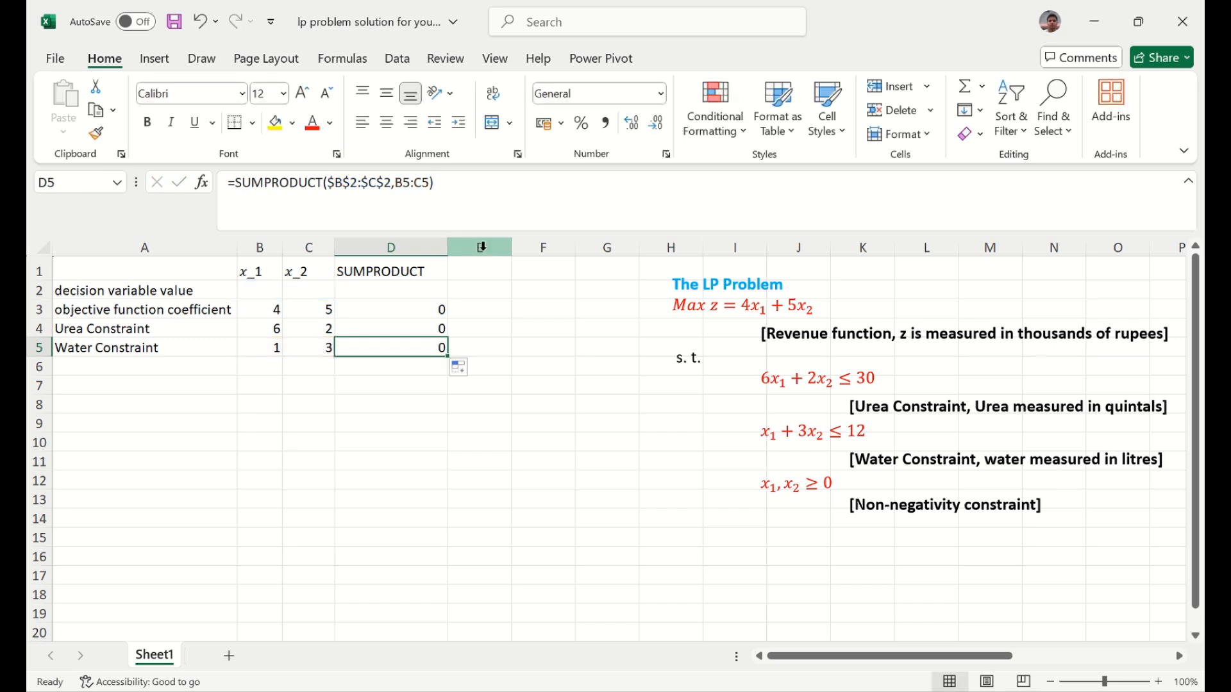
Enter the column heading "Sign" in cell E1.
click(484, 267)
text(Sign)
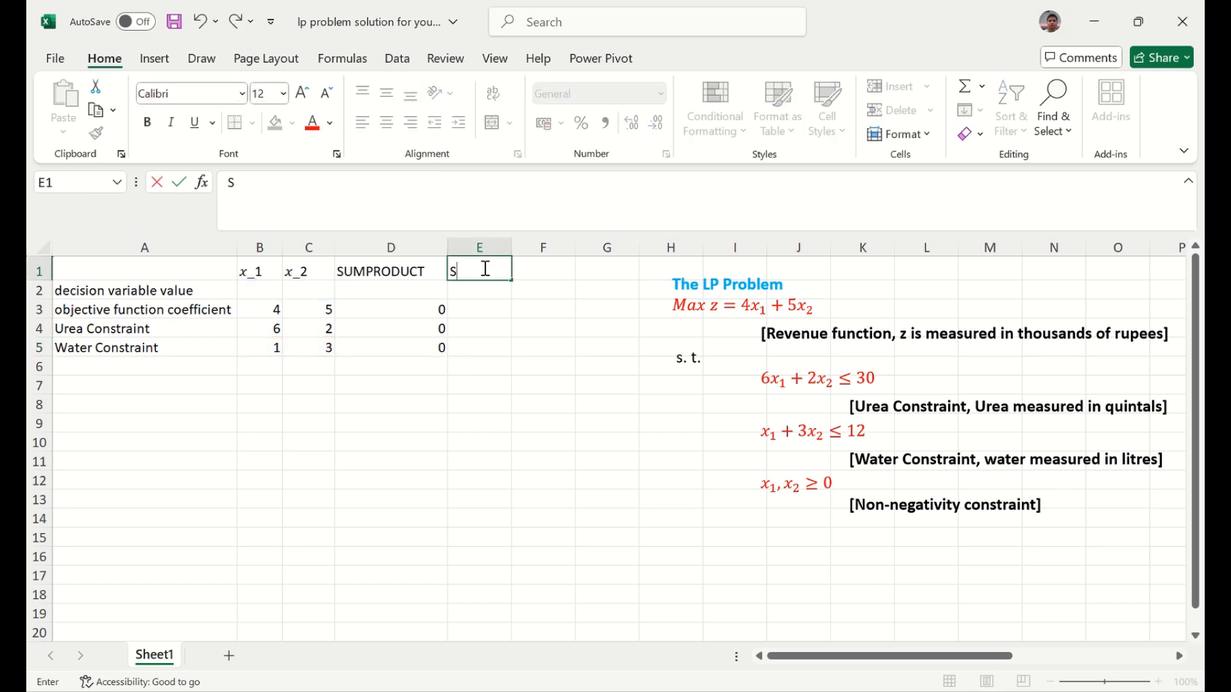
key(Return)
Copy the ≤ symbol from the urea constraint in the LP problem text into E4 and fill it down to E5.
key(Return)
key(Down)
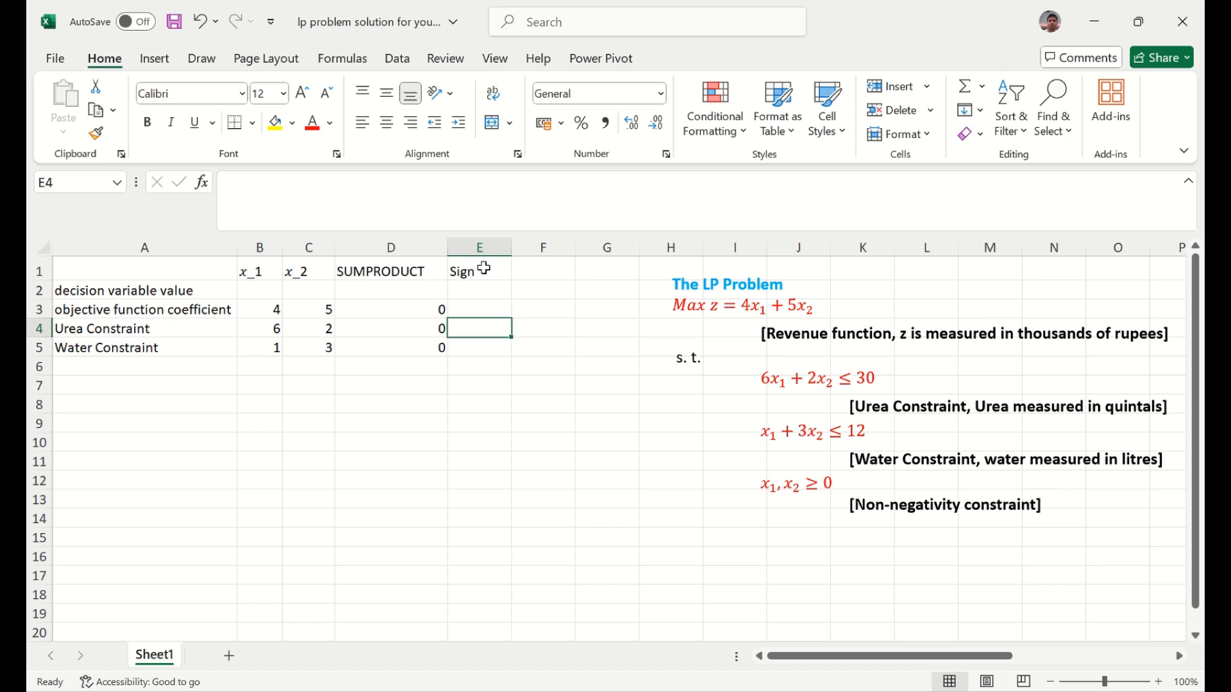
click(845, 382)
double_click(845, 383)
key(ctrl+c)
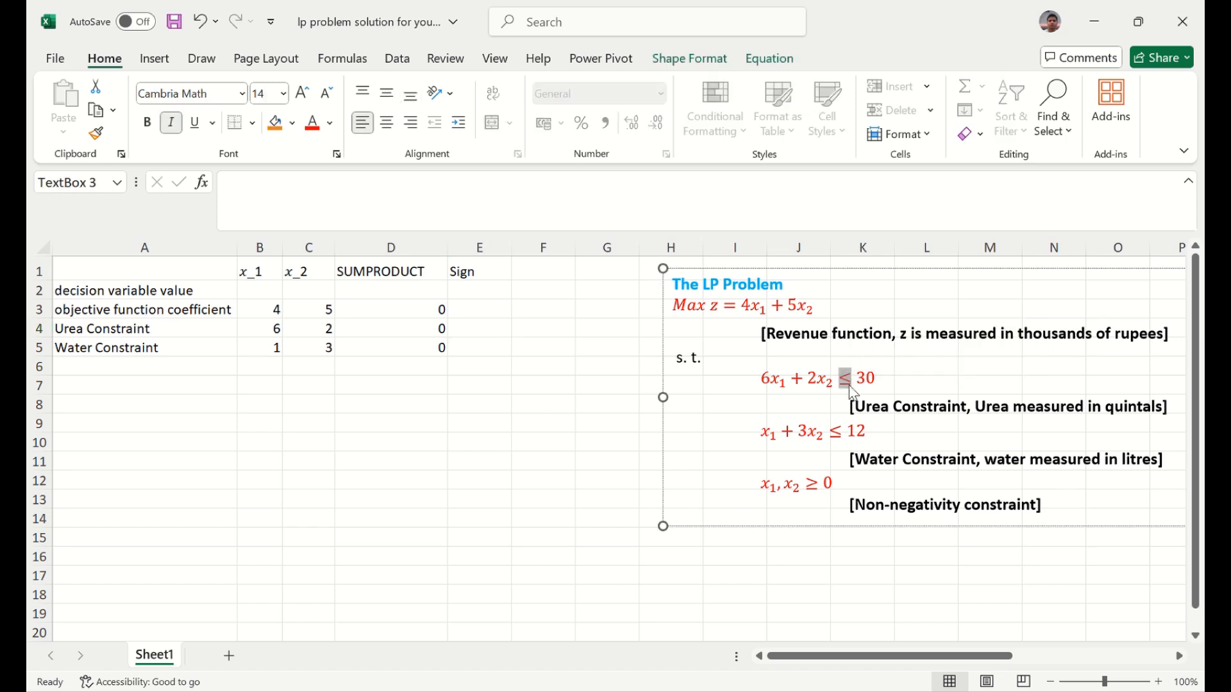
click(493, 329)
key(ctrl+v)
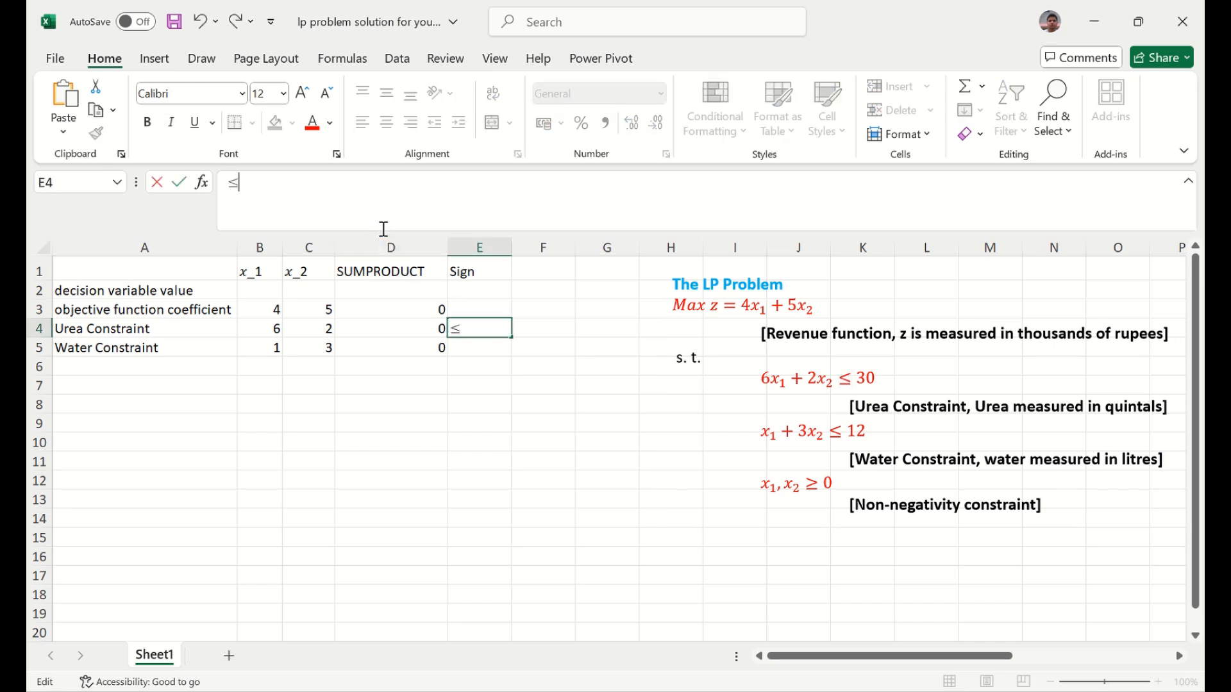
key(Return)
click(487, 326)
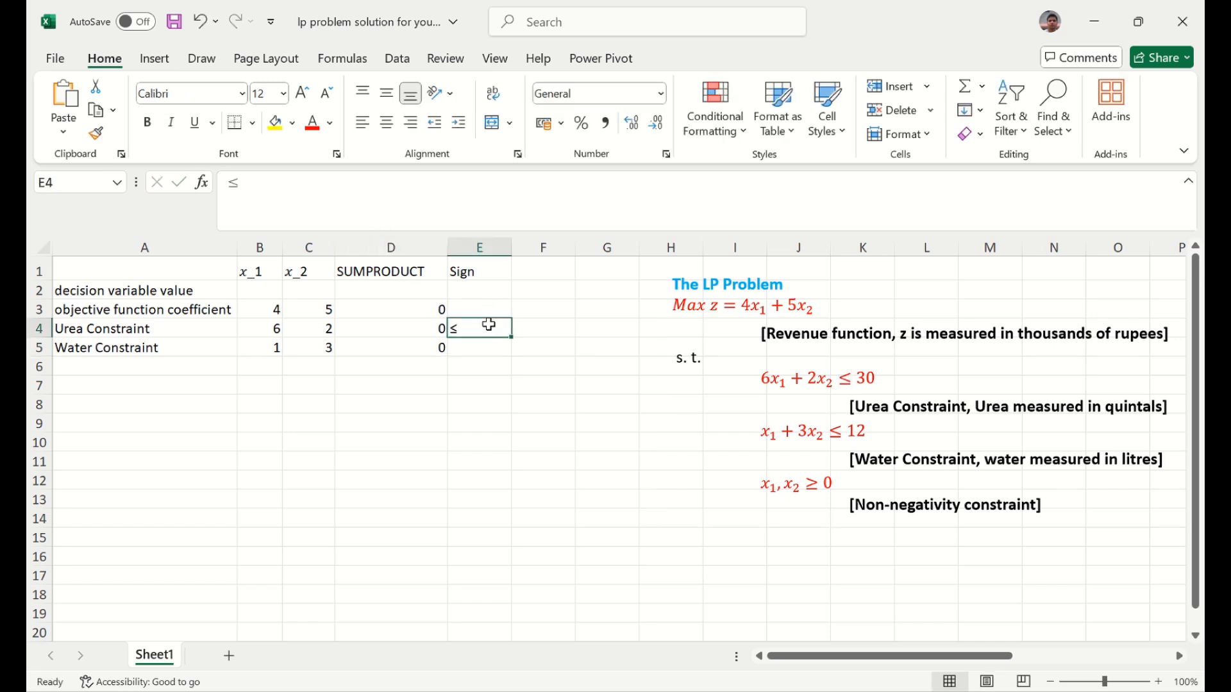
drag(511, 346, 514, 356)
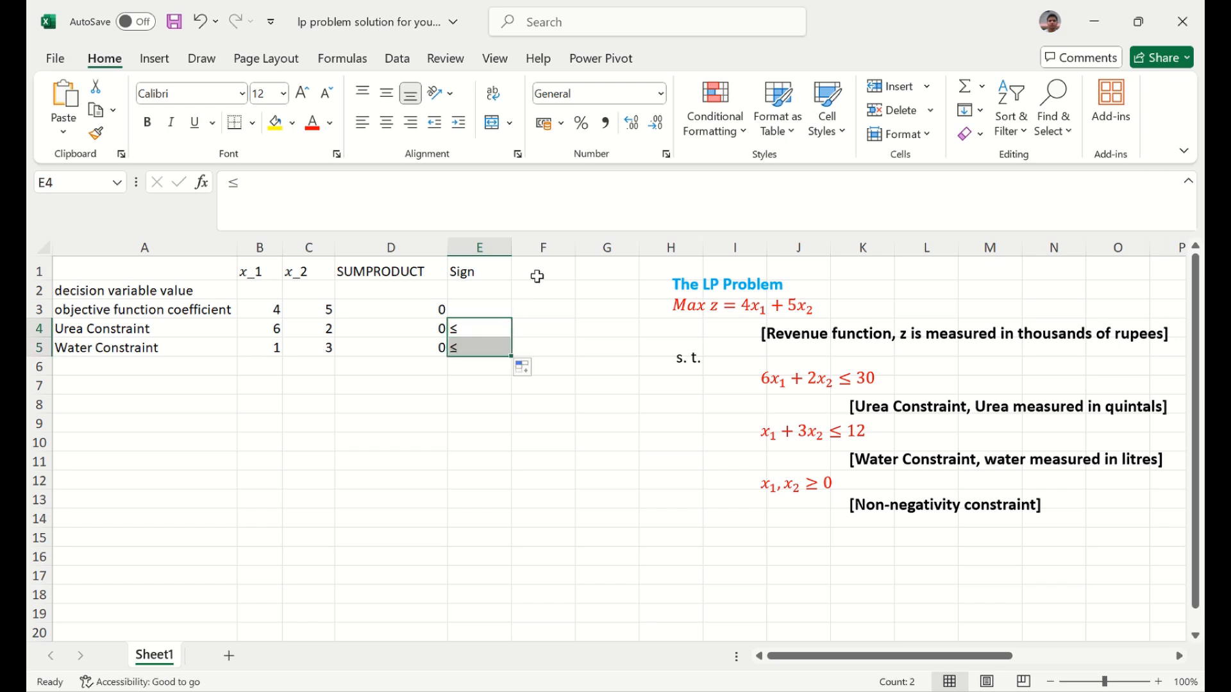
Enter the column heading "RHS" in cell F1.
click(539, 274)
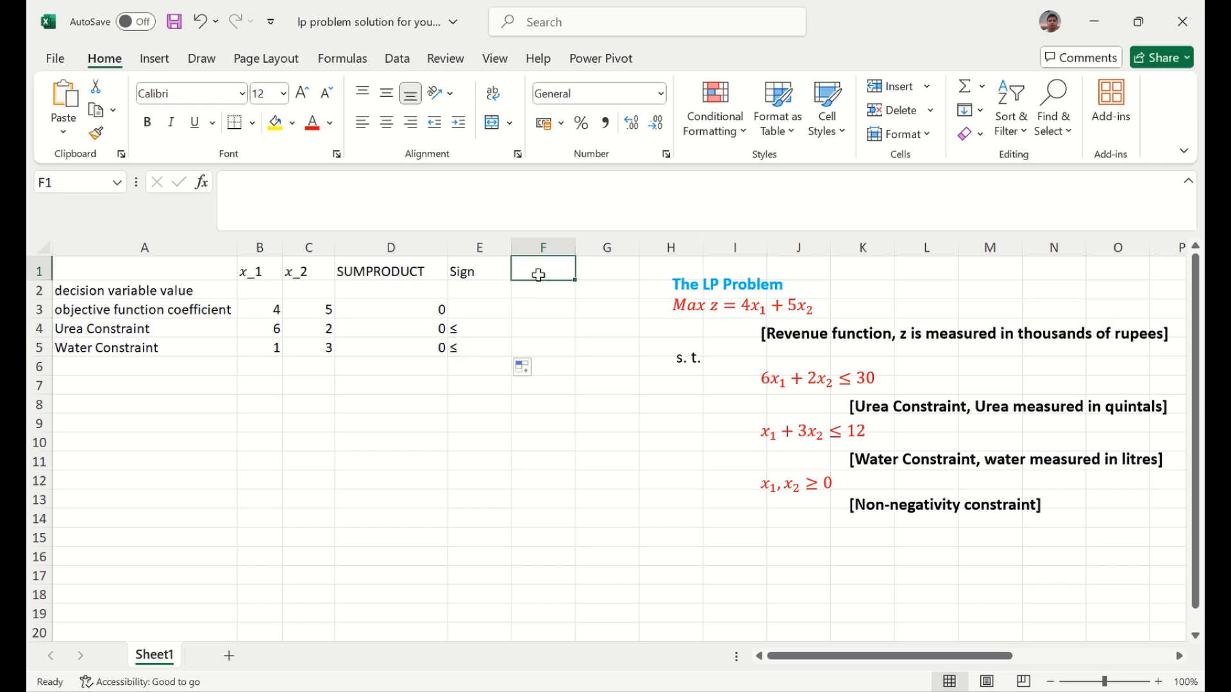
text(RHS)
key(Return)
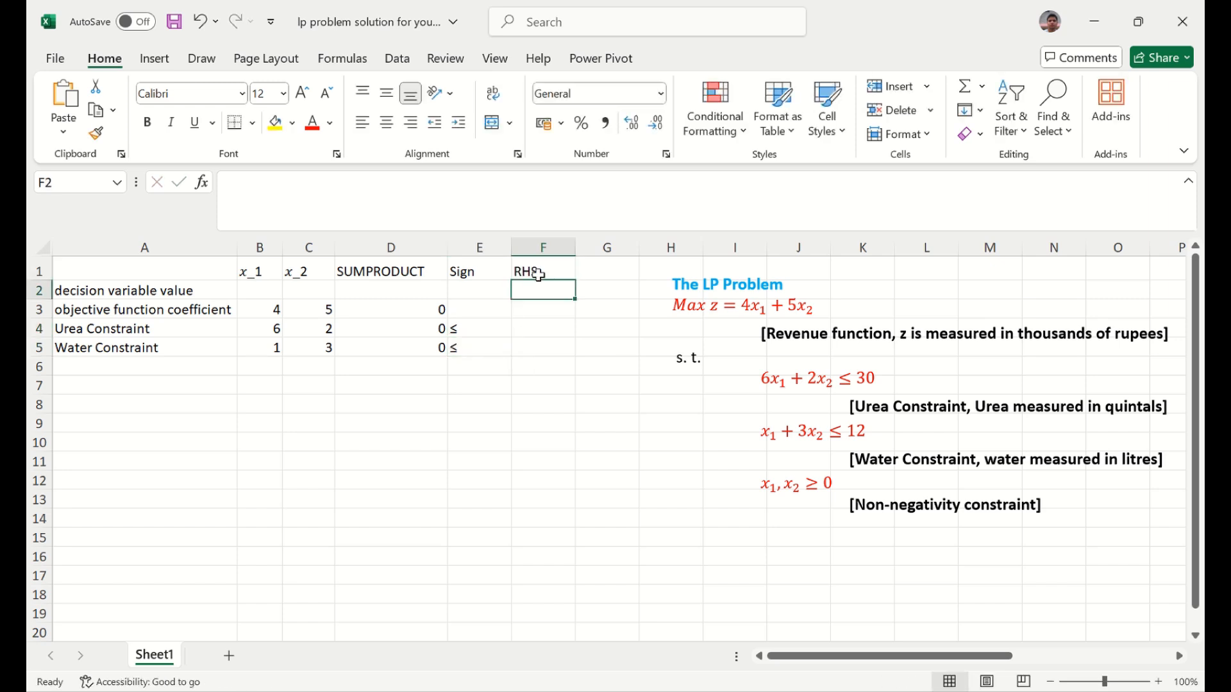
key(Down)
key(Down)
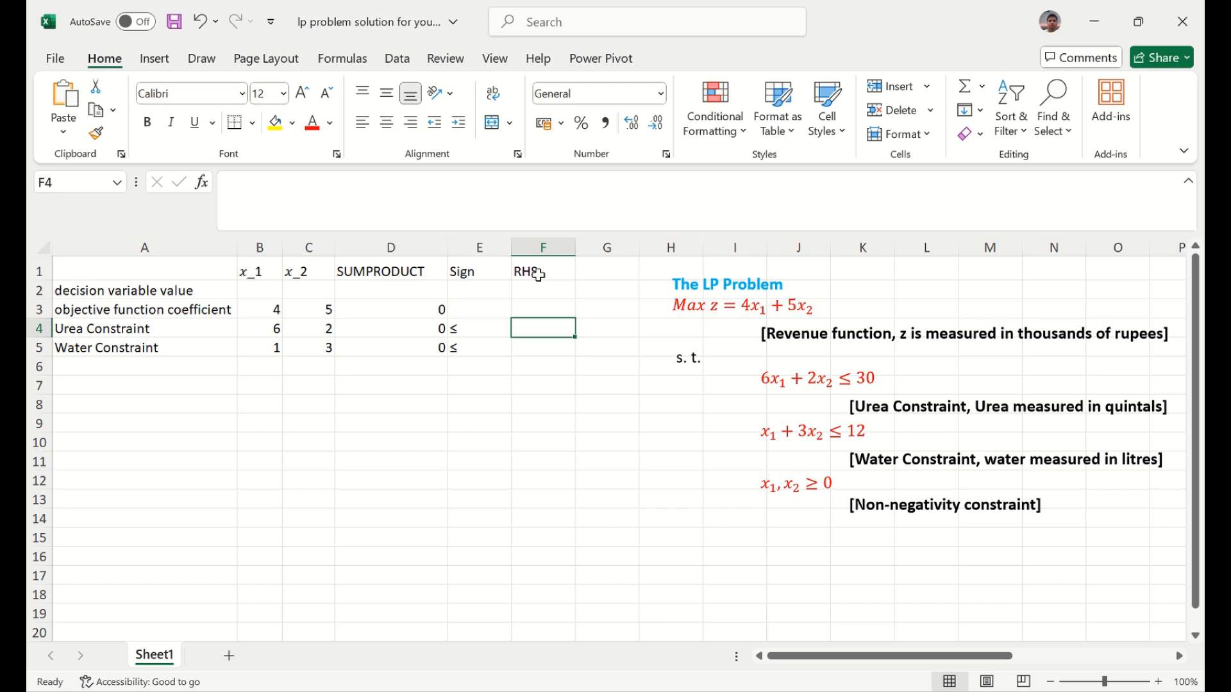
Enter the right-hand-side values 30 in F4 for the urea constraint and 12 in F5 for the water constraint.
text(33)
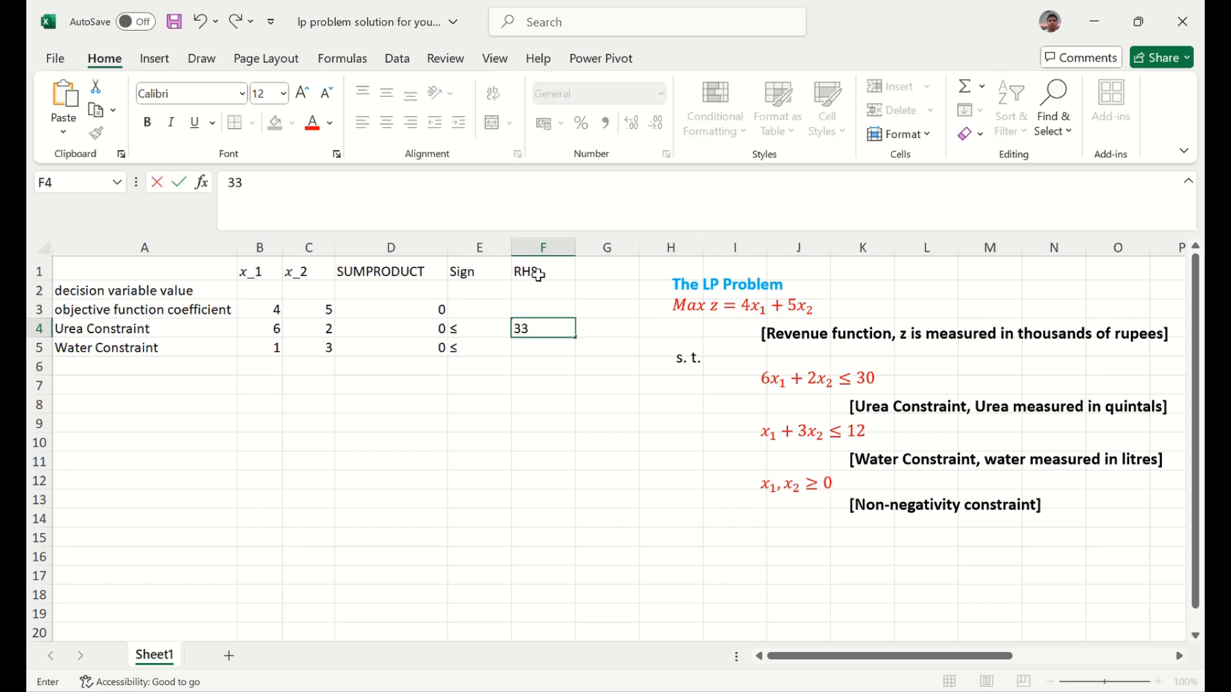
key(BackSpace)
text(0)
key(Return)
text(12)
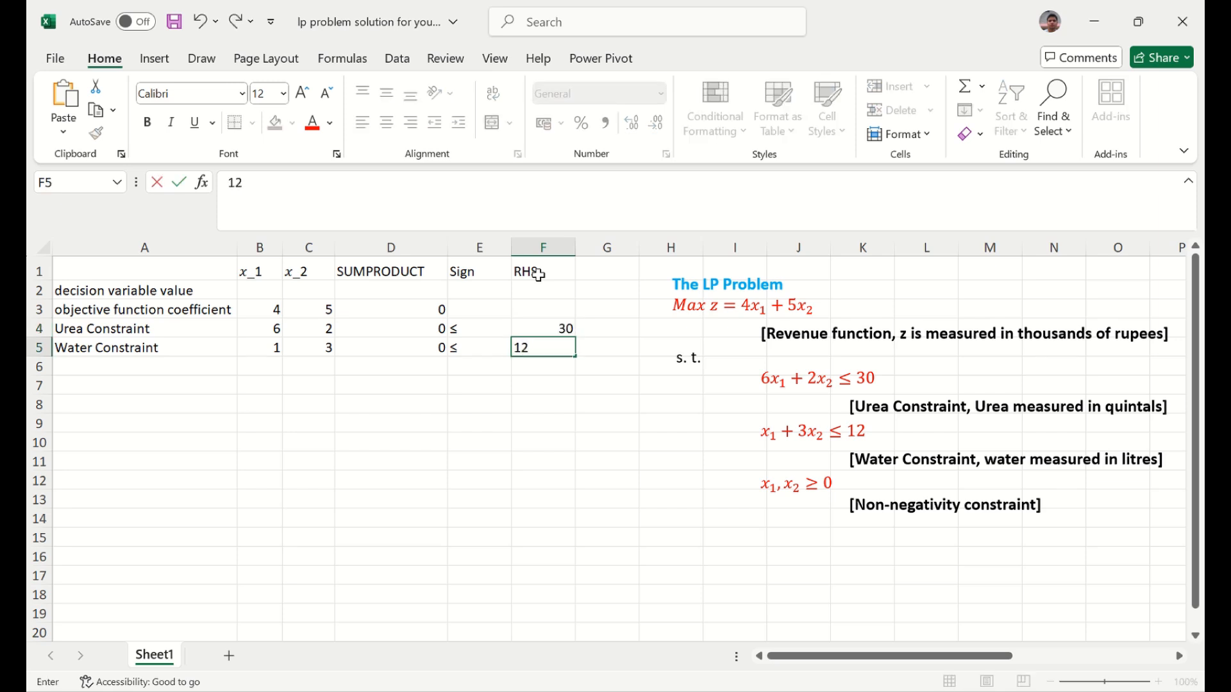
key(Return)
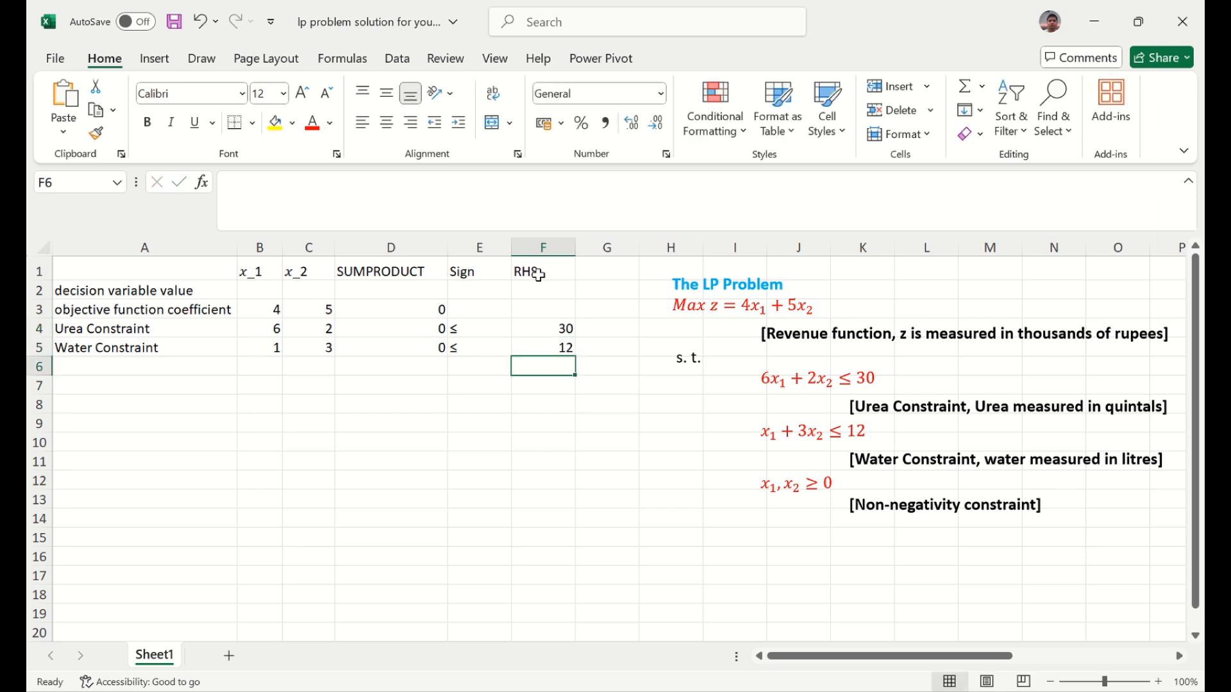
Open Solver and define the objective as cell $D$3, optimised to Max.
click(397, 59)
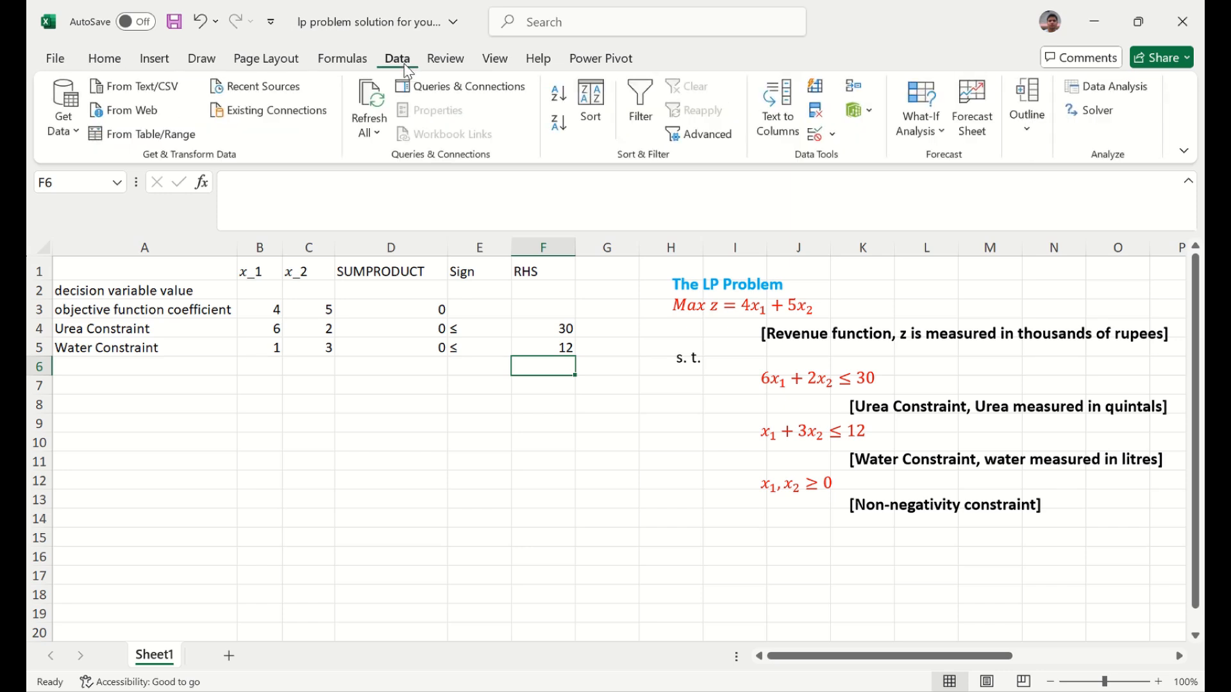
click(1097, 112)
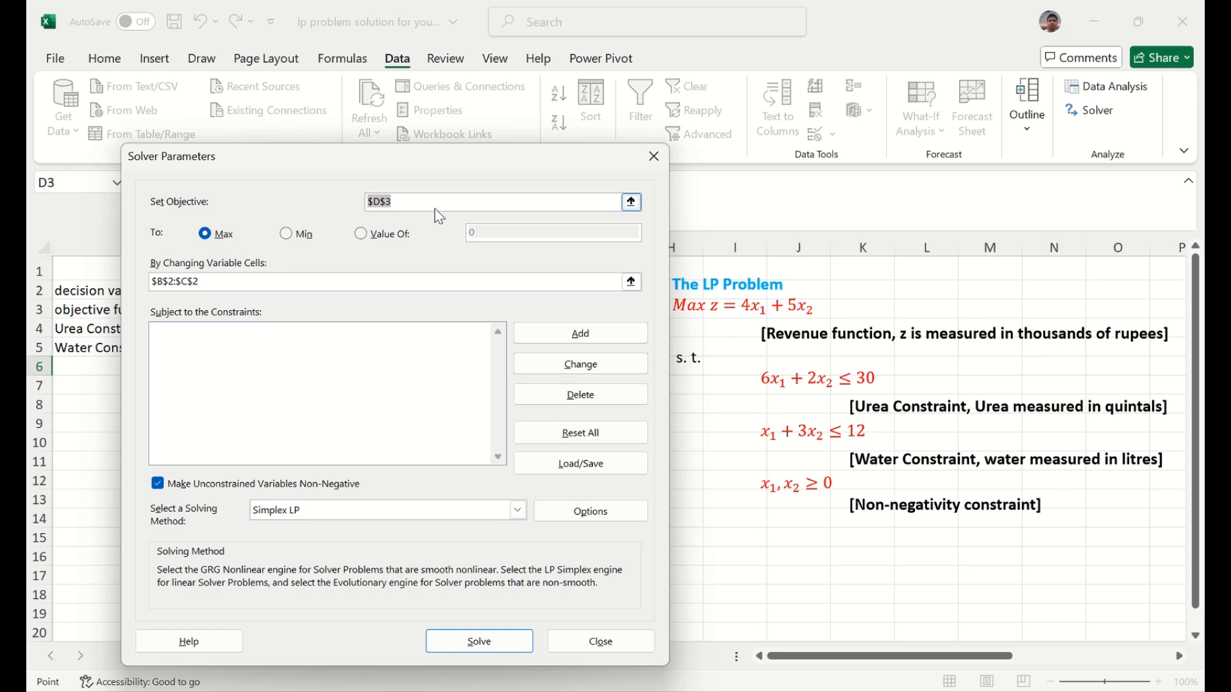
drag(432, 167, 931, 168)
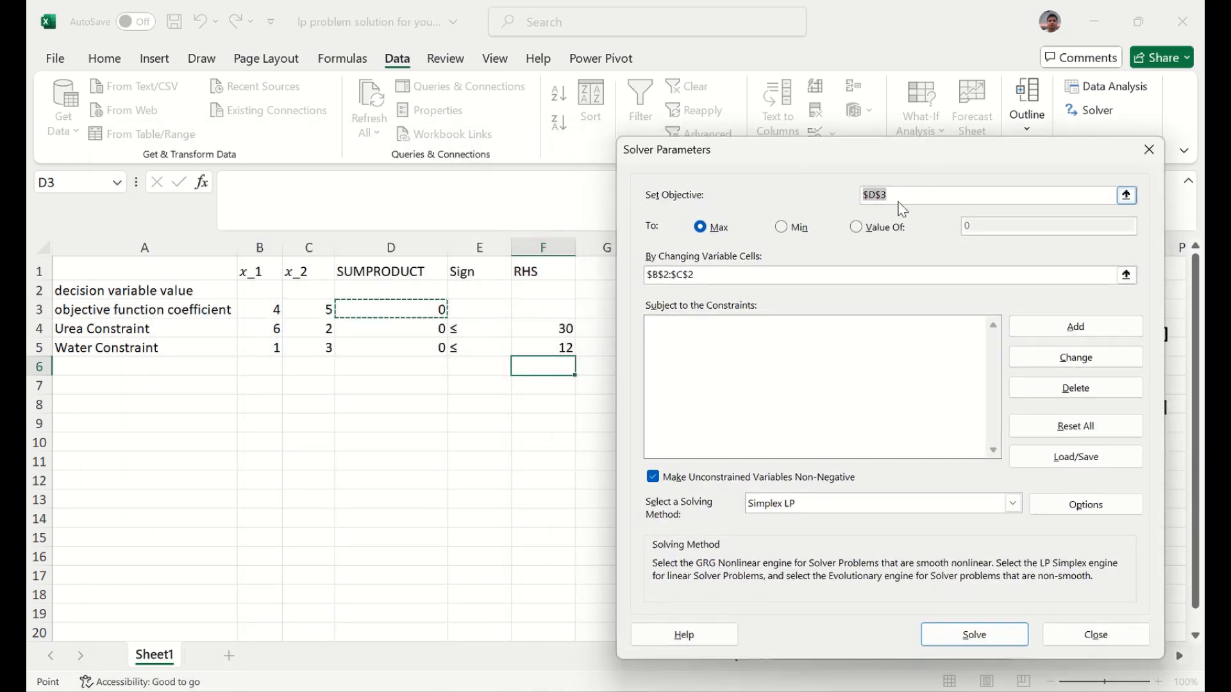
key(BackSpace)
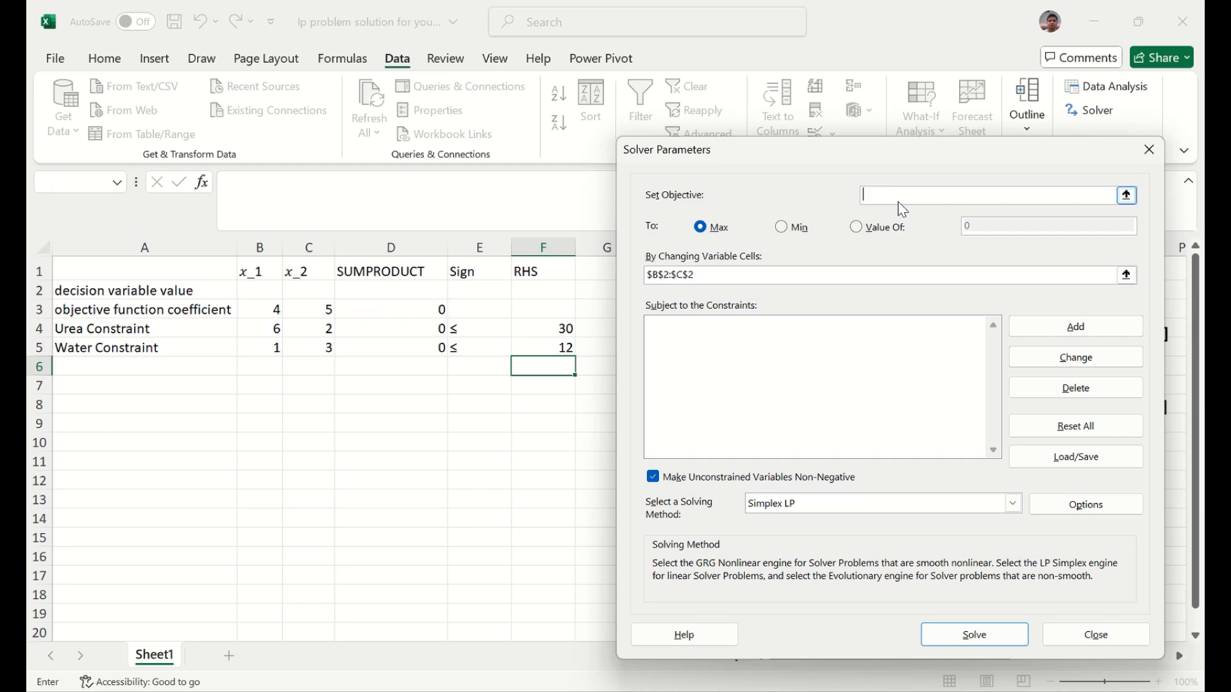
click(416, 311)
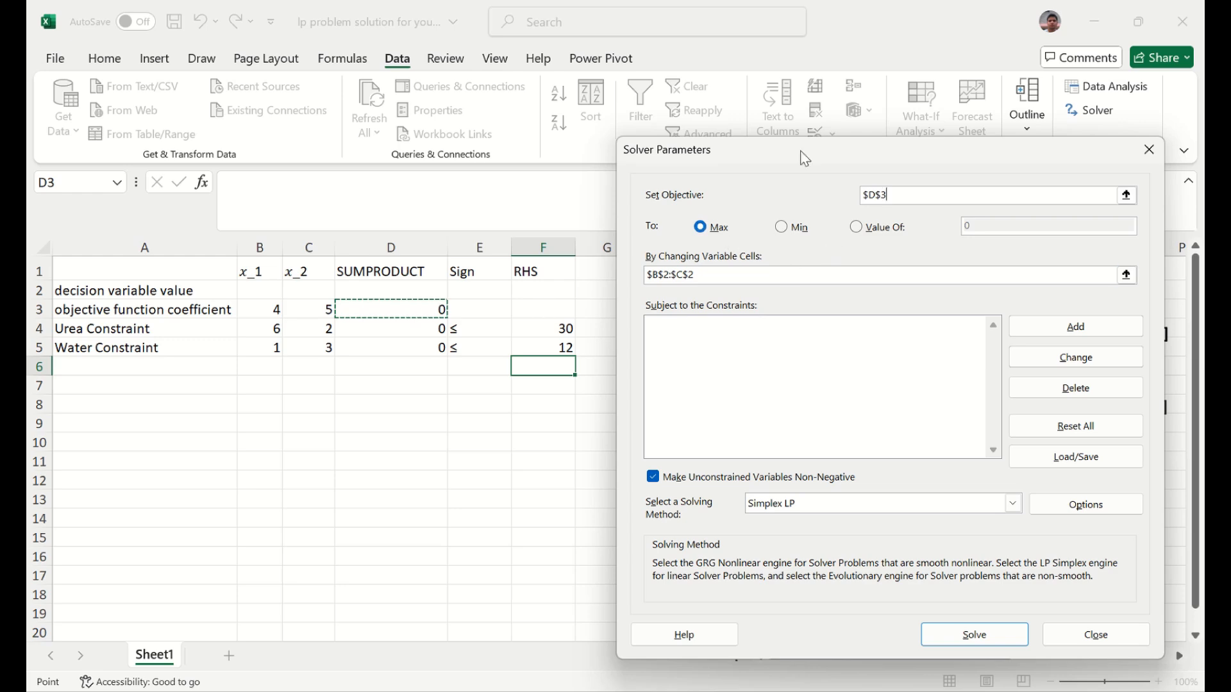
drag(754, 150, 260, 172)
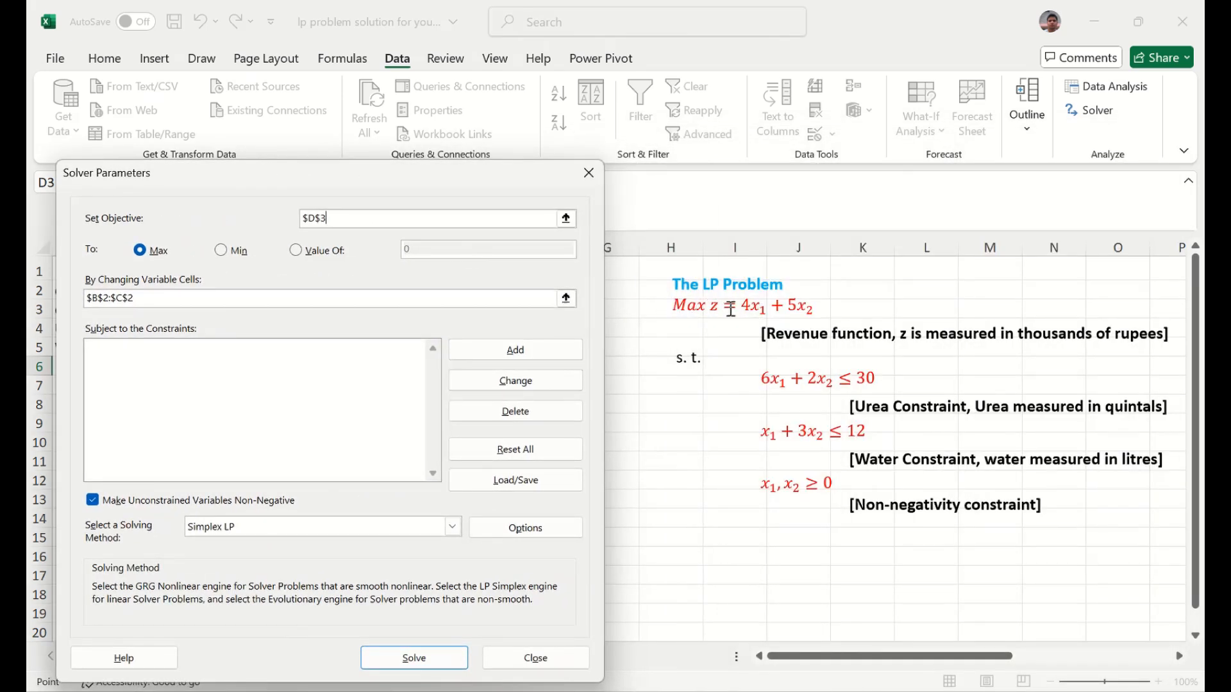
click(141, 250)
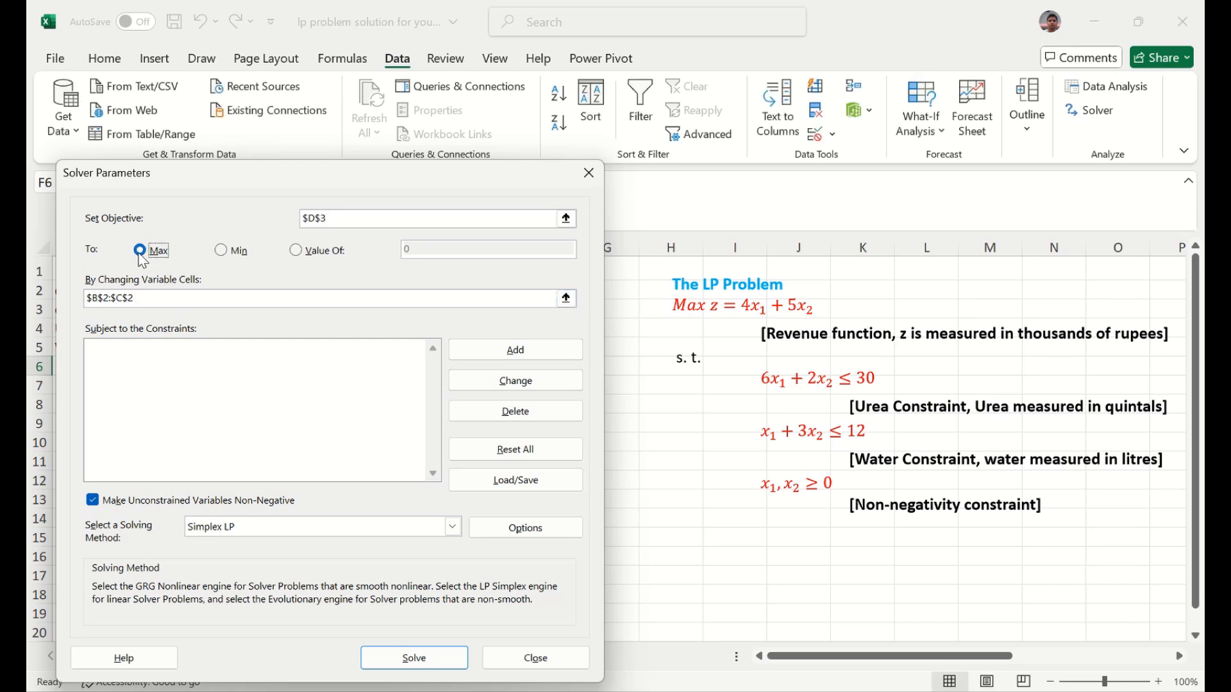
click(228, 252)
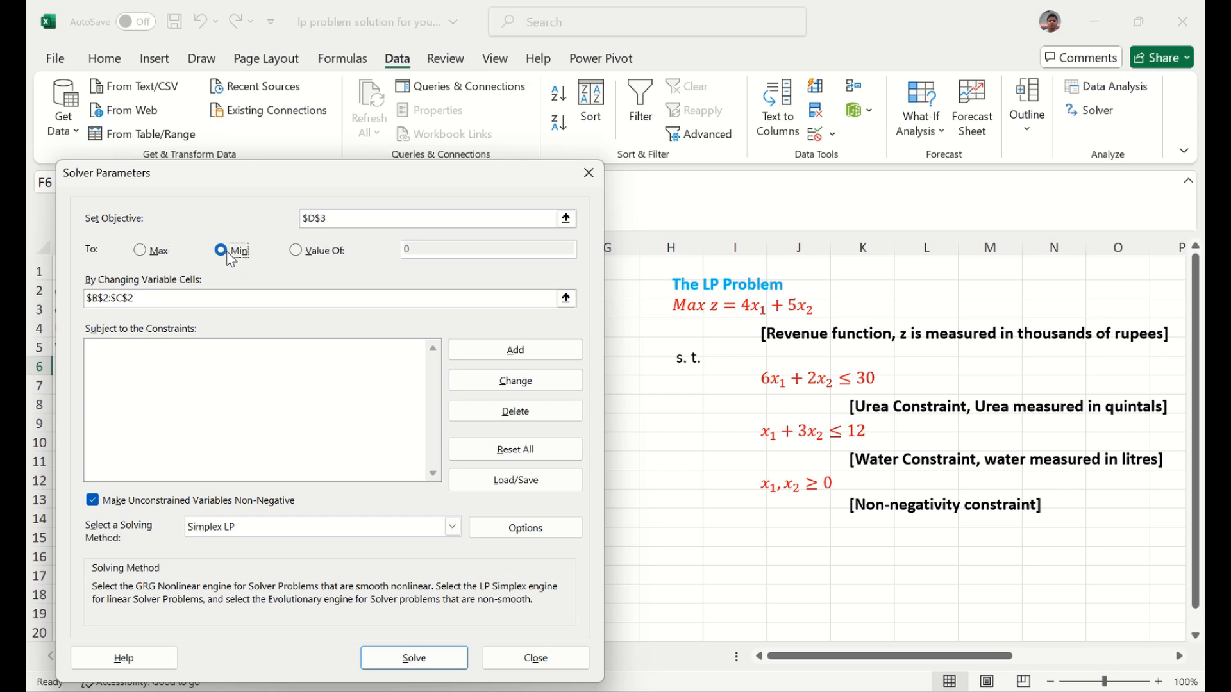
click(142, 254)
Specify the decision variable cells $B$2:$C$2 as Solver's changing variable cells.
drag(162, 299, 40, 294)
drag(323, 173, 874, 187)
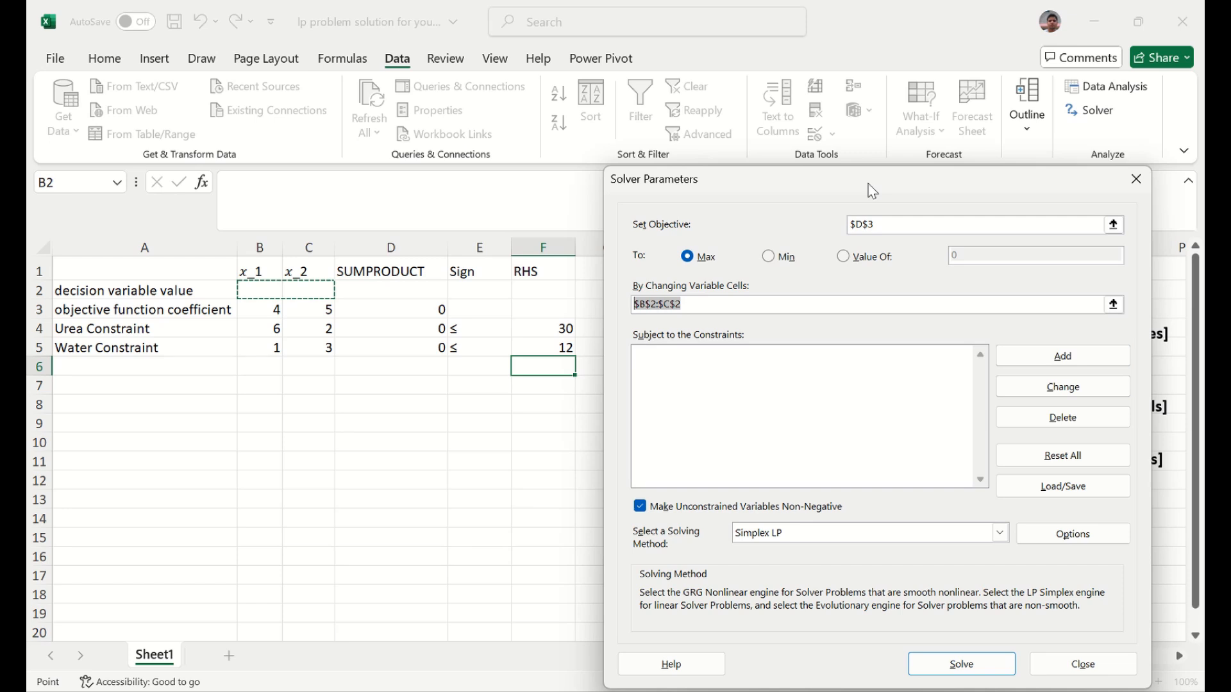
key(BackSpace)
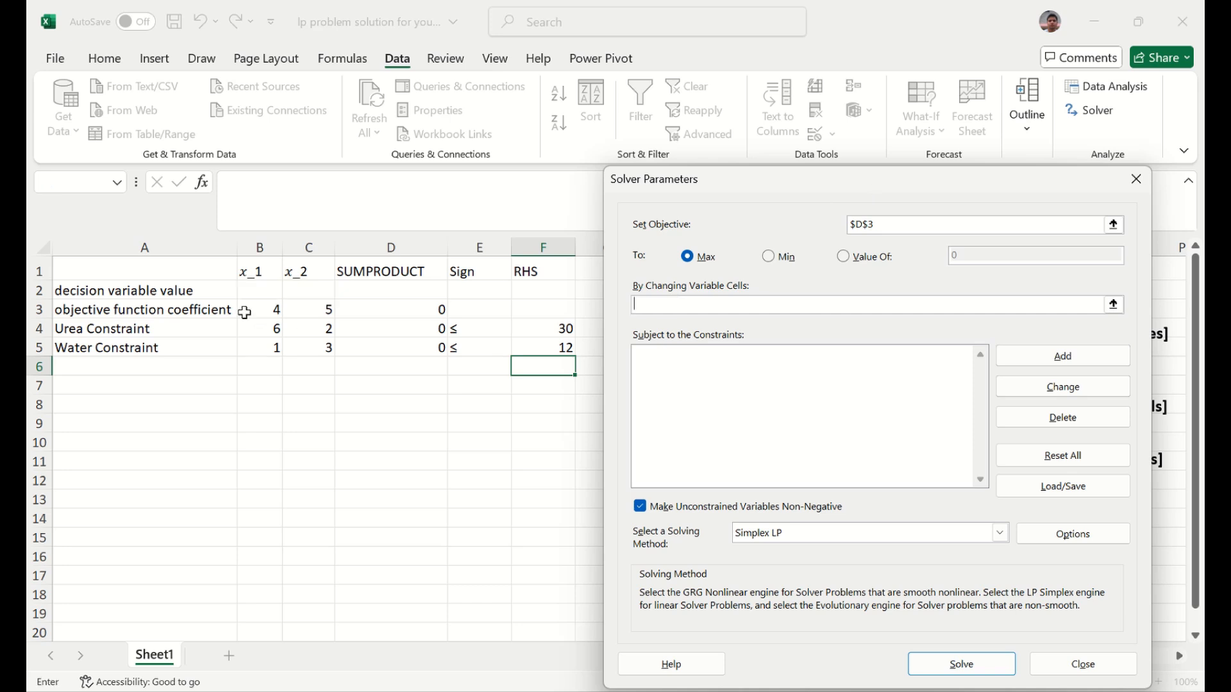
drag(256, 290, 297, 293)
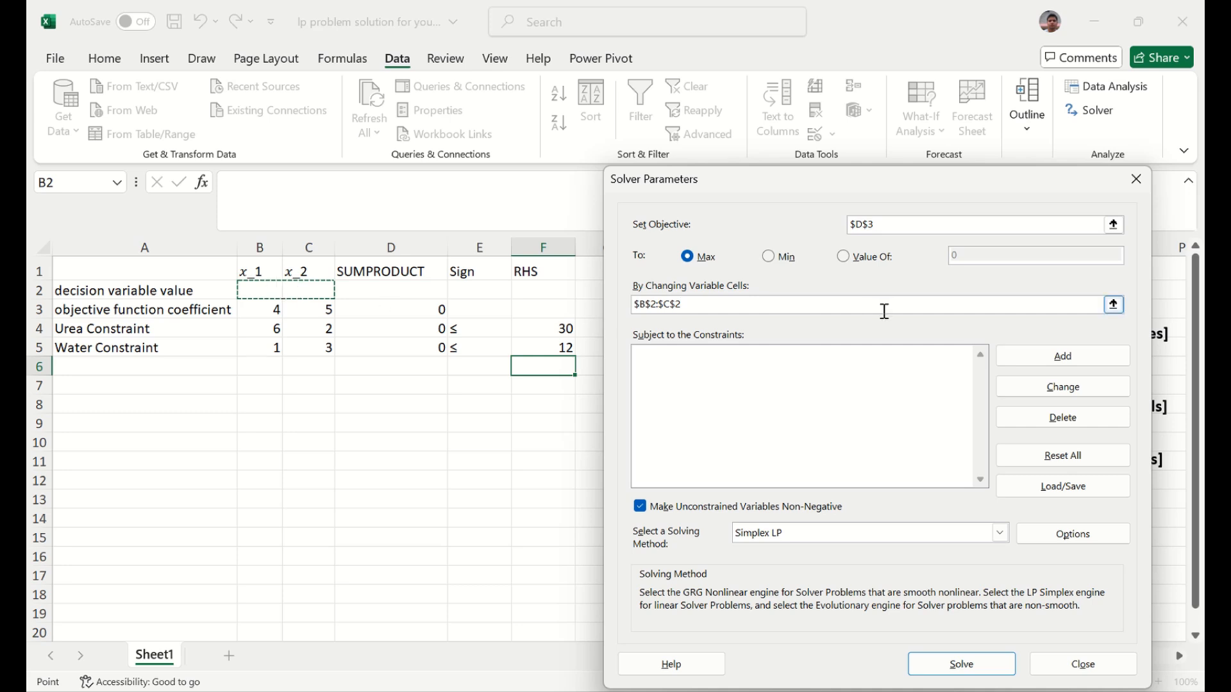
Add the Solver constraint $D$4:$D$5 <= $F$4:$F$5 covering both the urea and water limits.
click(1033, 364)
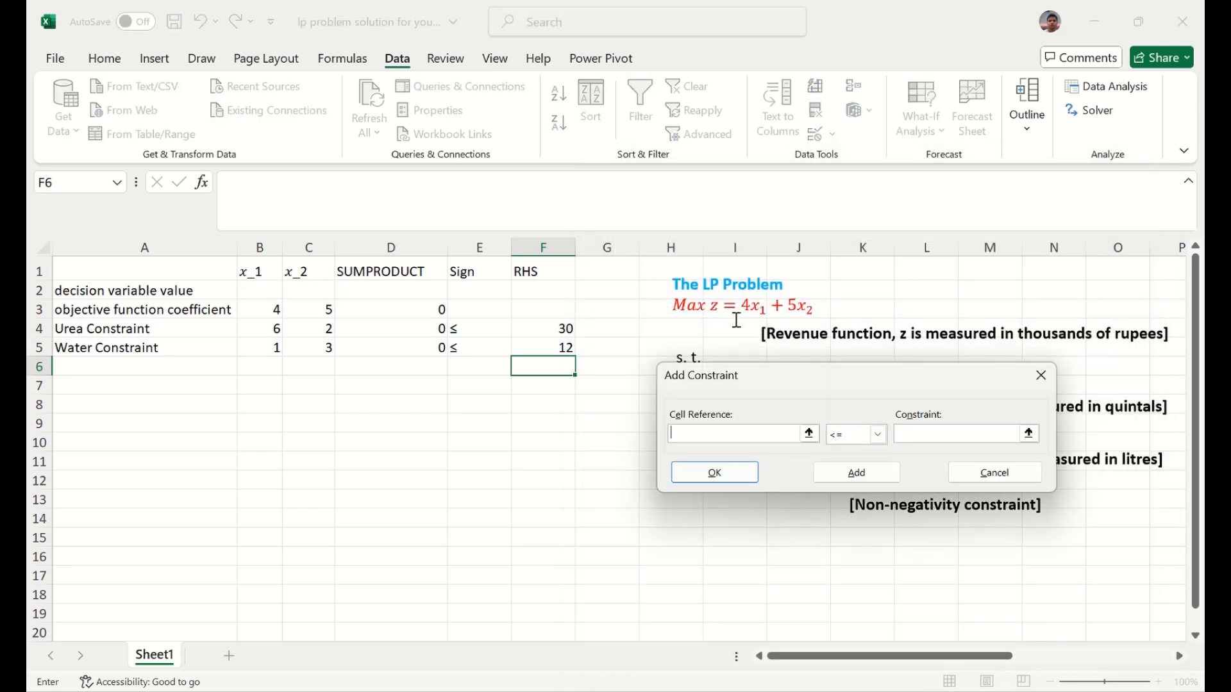
drag(396, 329, 397, 344)
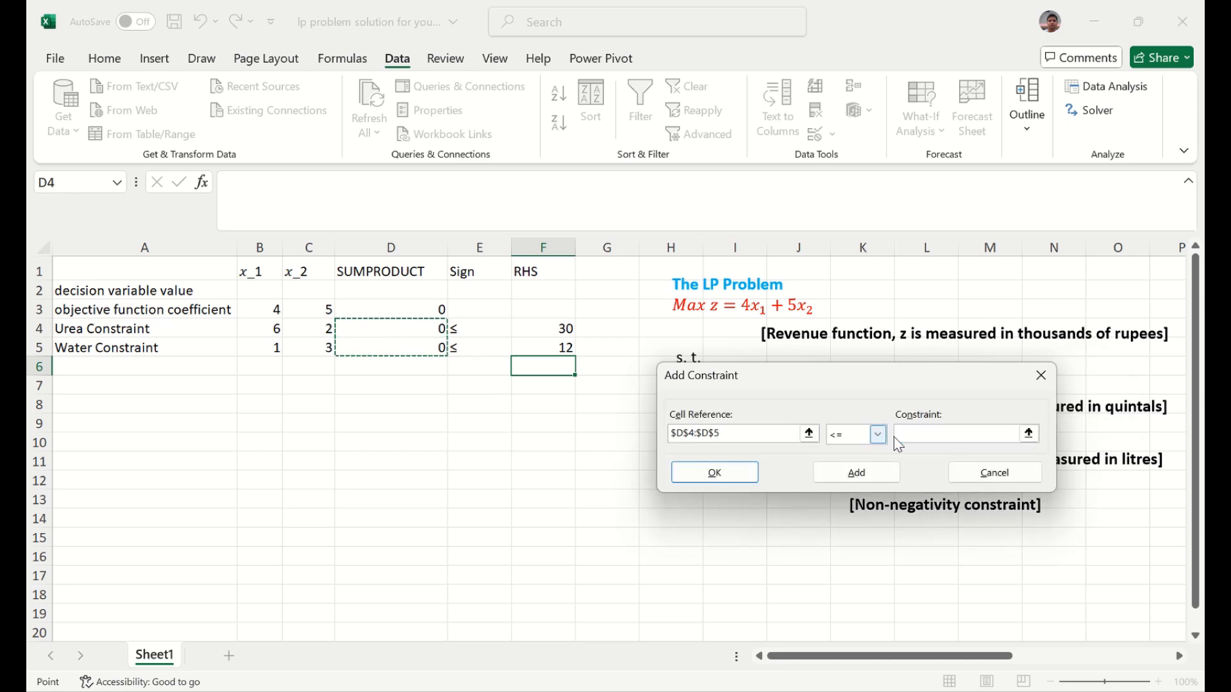
click(923, 436)
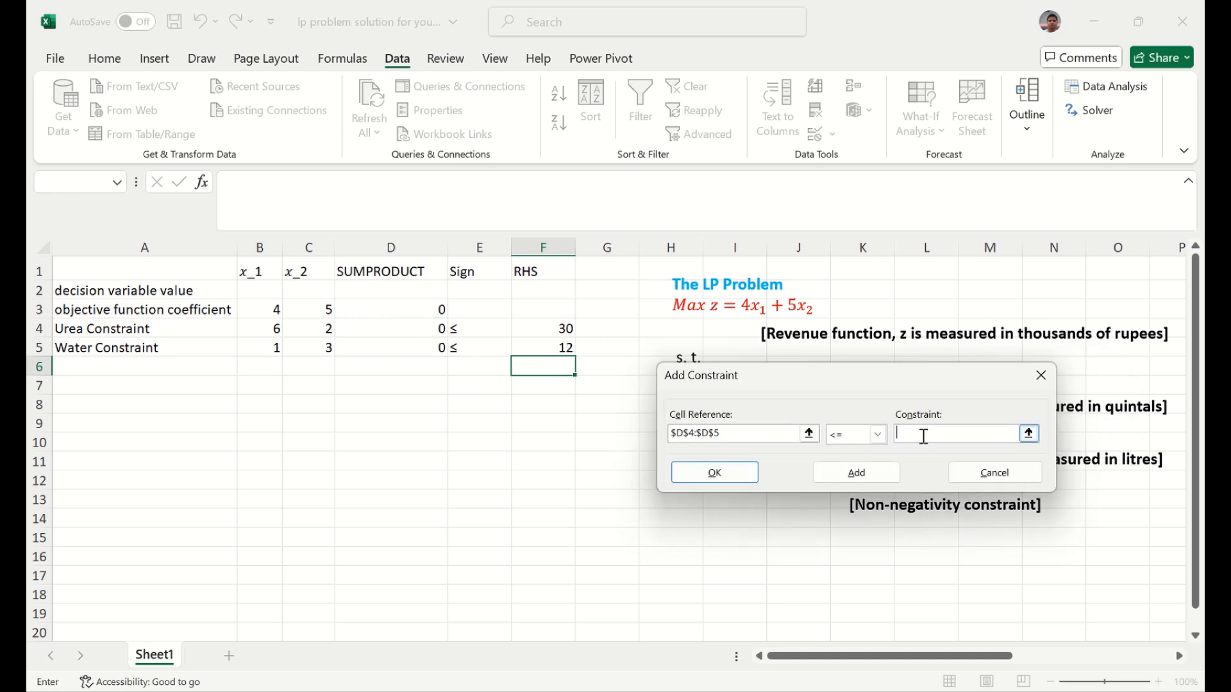
drag(539, 331, 539, 350)
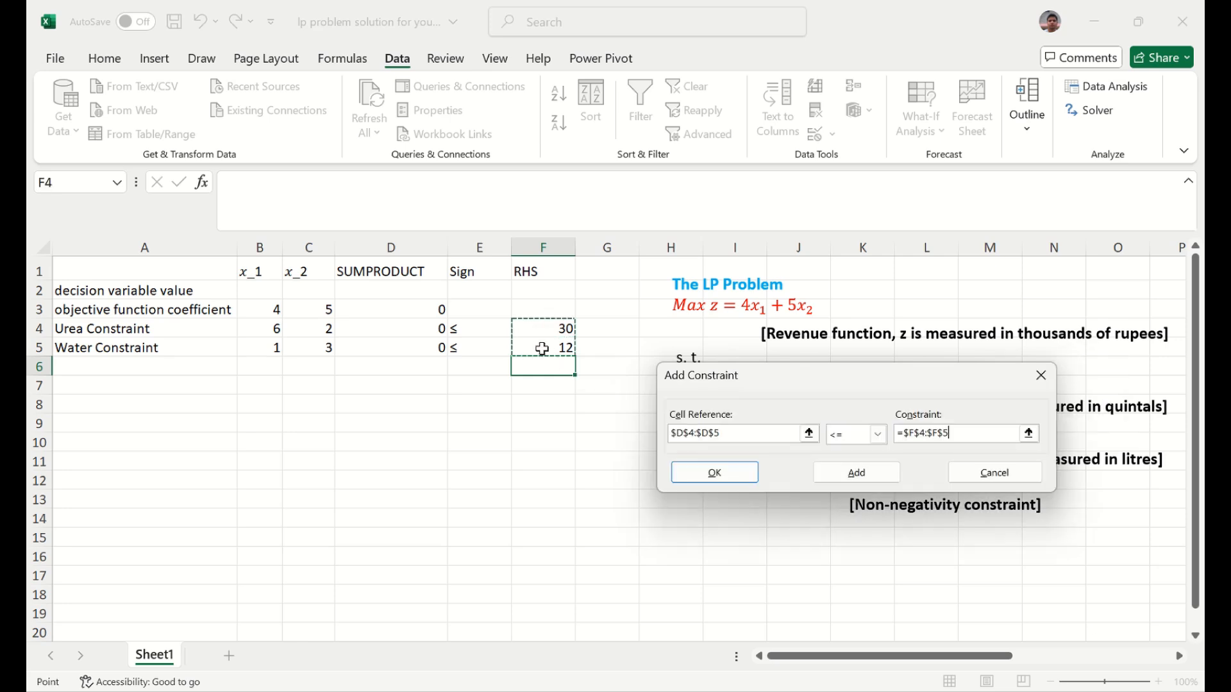
click(871, 438)
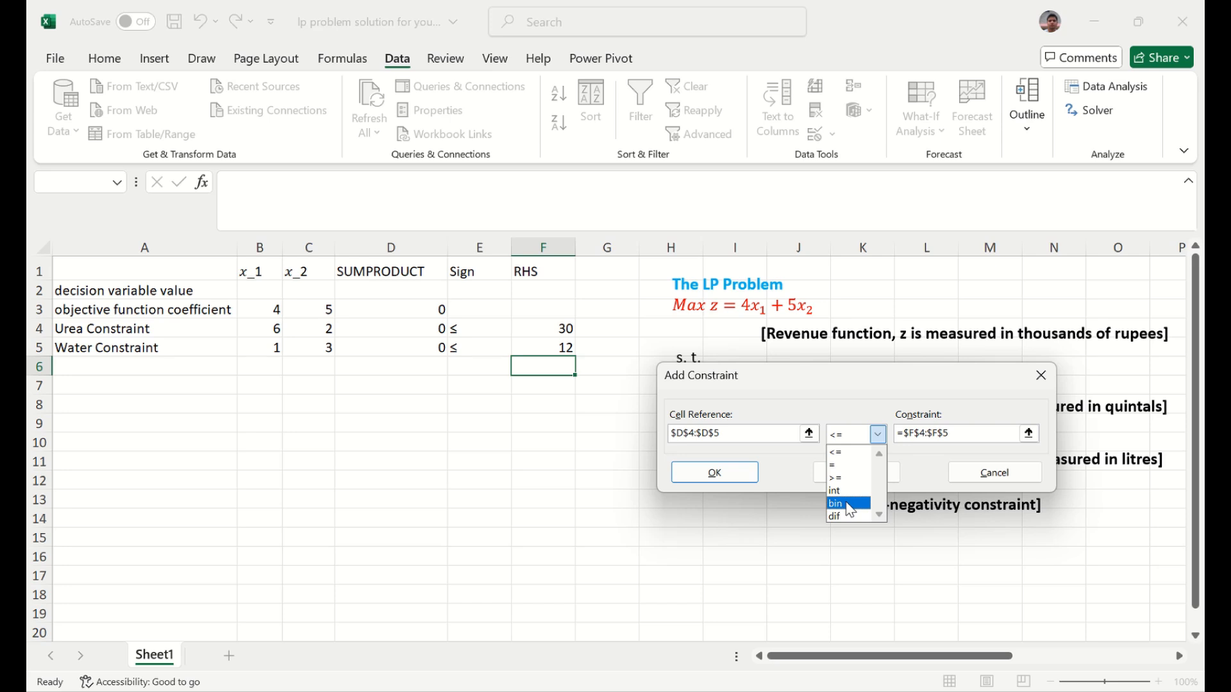
click(789, 469)
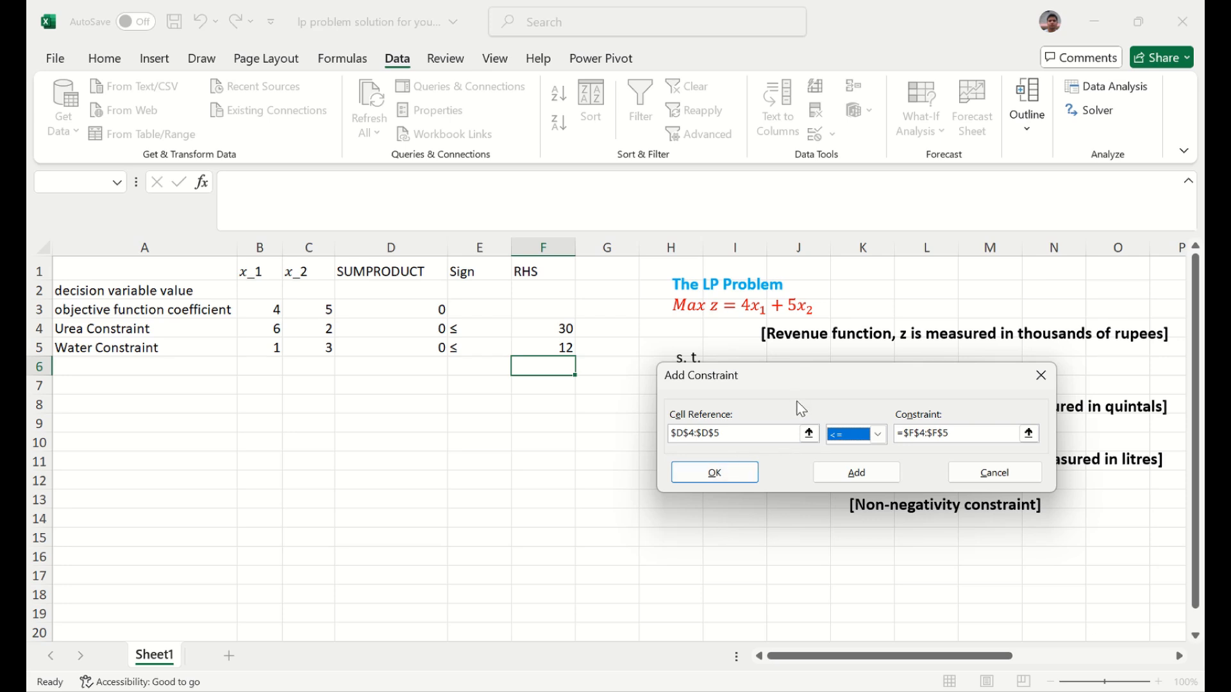
drag(819, 383, 360, 415)
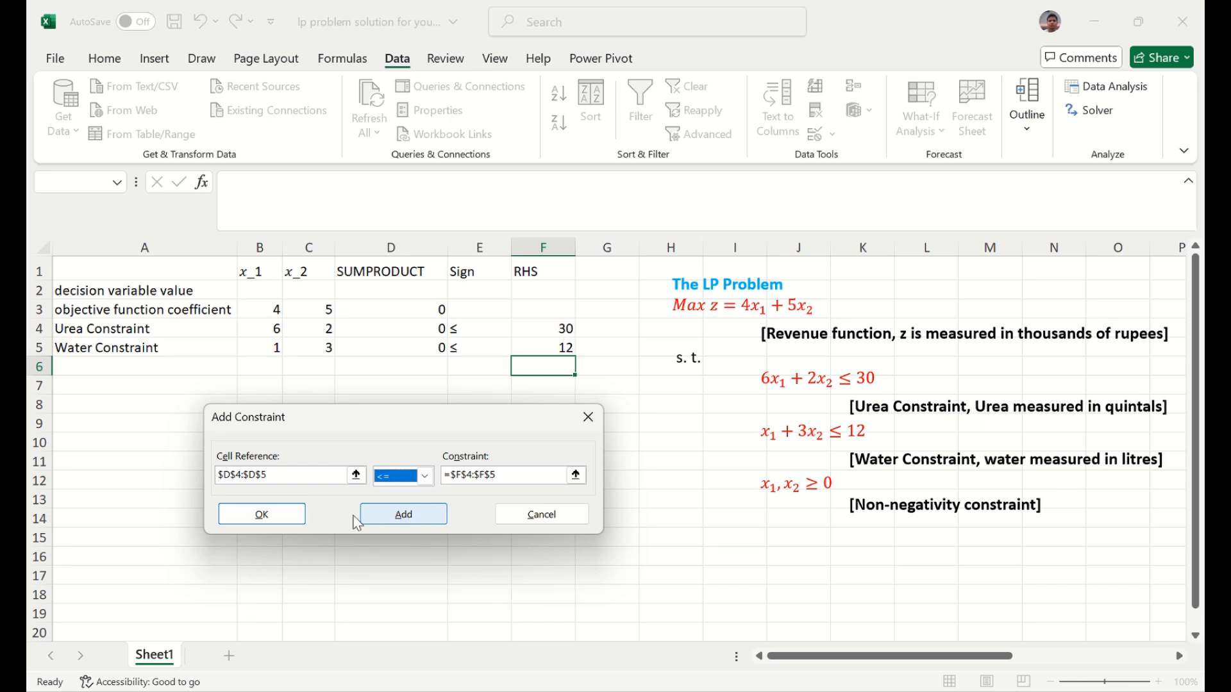
click(286, 519)
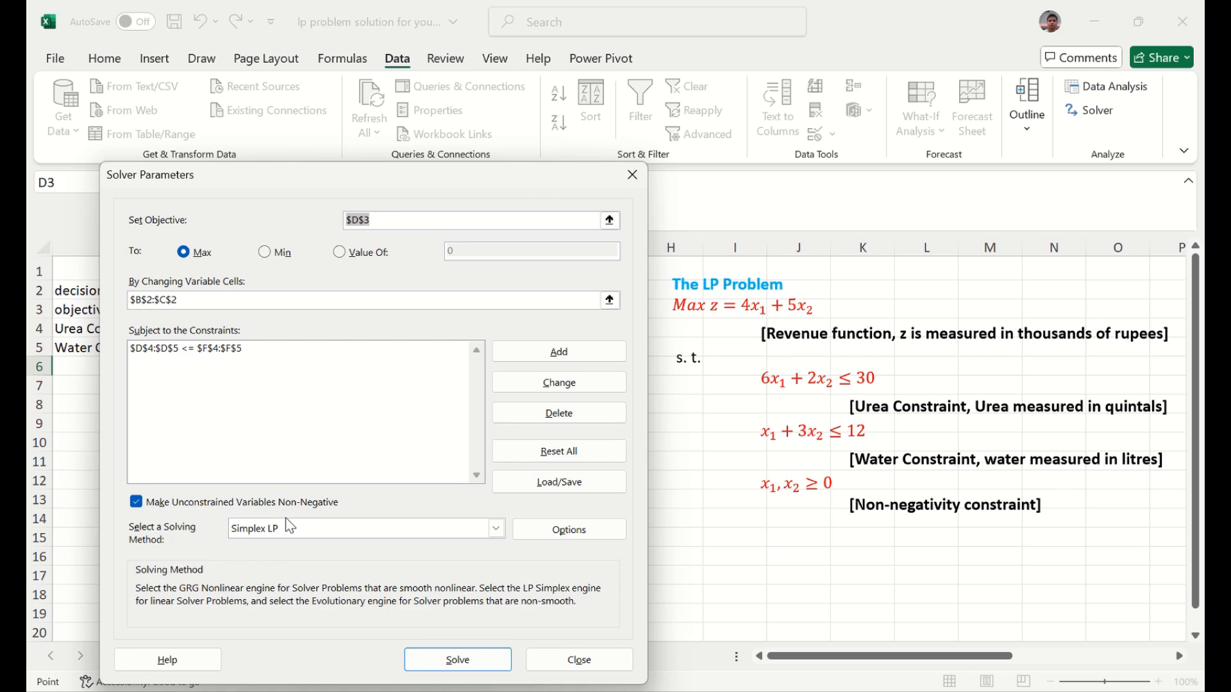
Keep unconstrained variables non-negative and use Simplex LP as the solving method.
click(221, 350)
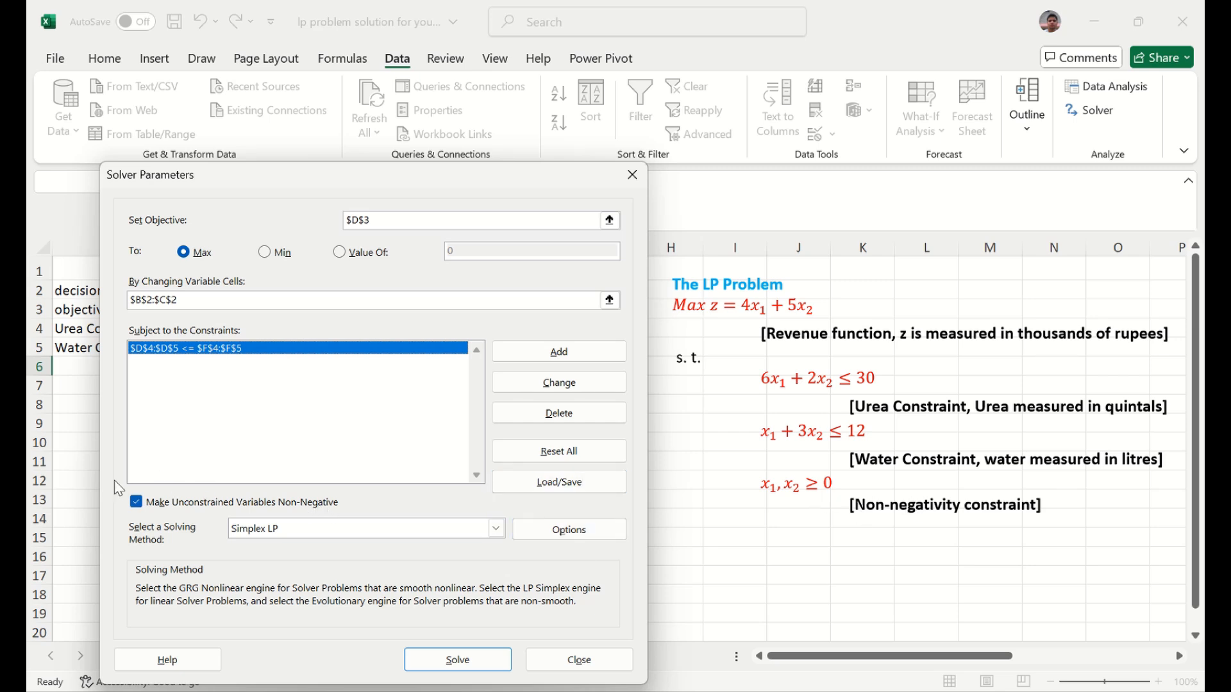
click(136, 502)
click(134, 506)
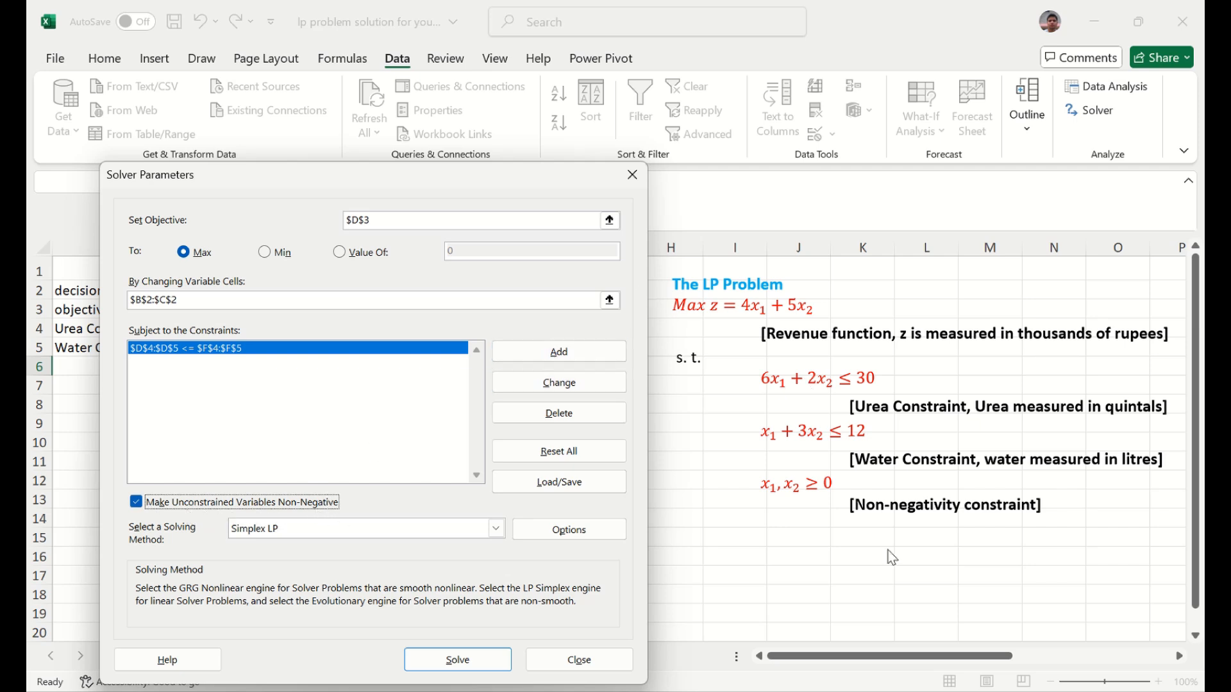
click(283, 532)
click(283, 529)
click(283, 530)
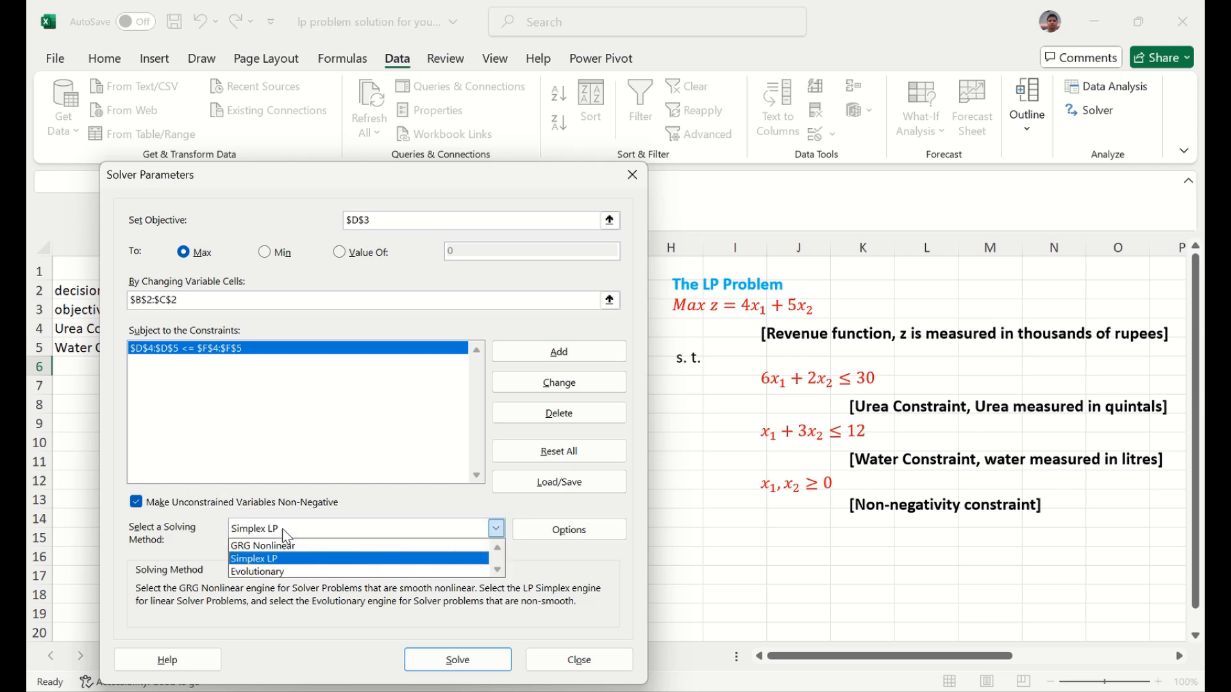
click(282, 528)
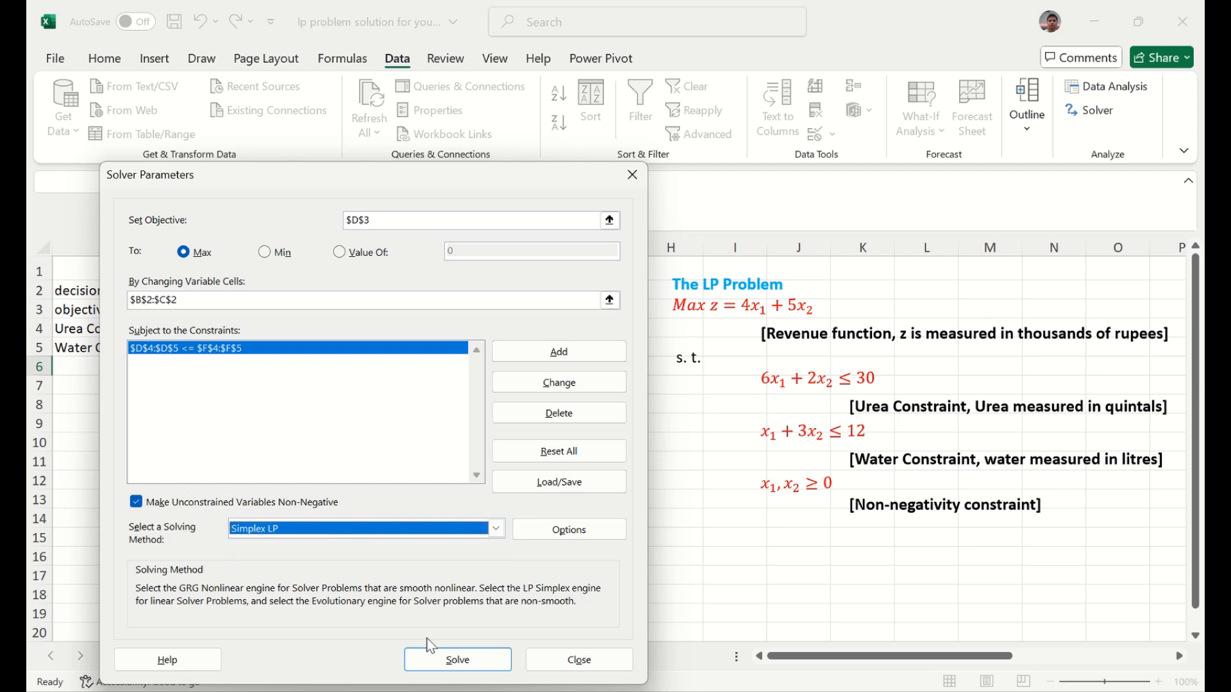
Solve the model, keeping the Solver solution and generating the Answer, Sensitivity and Limits reports.
click(454, 668)
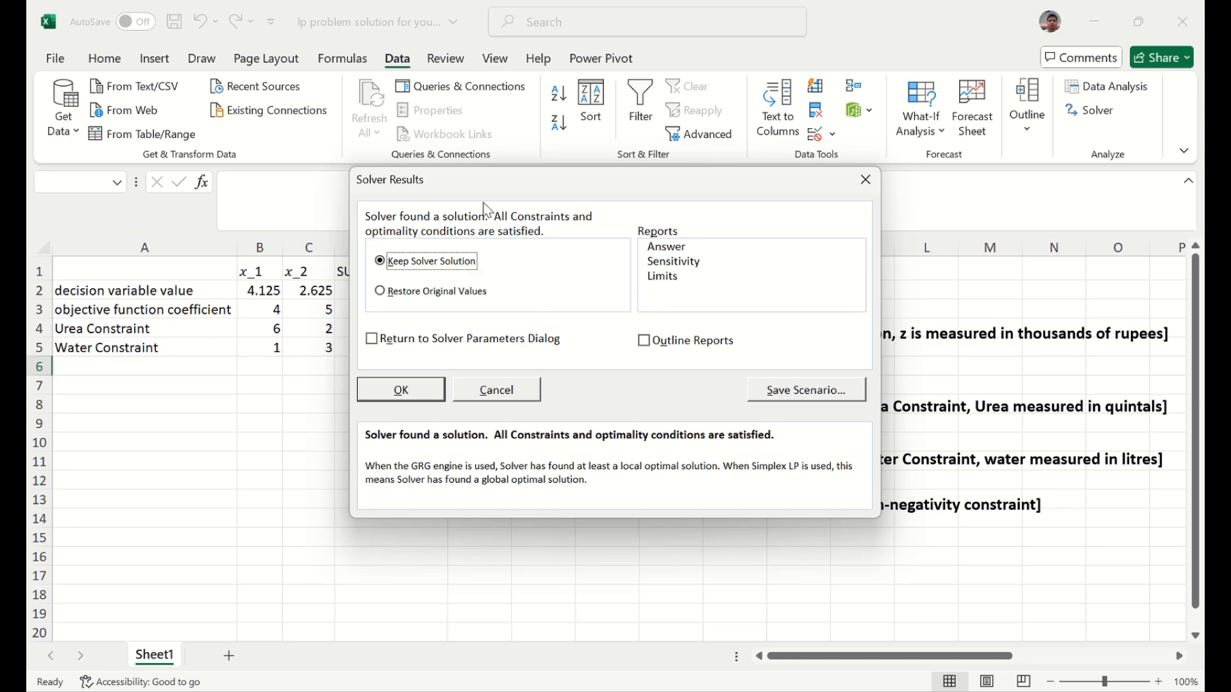
drag(488, 191, 772, 215)
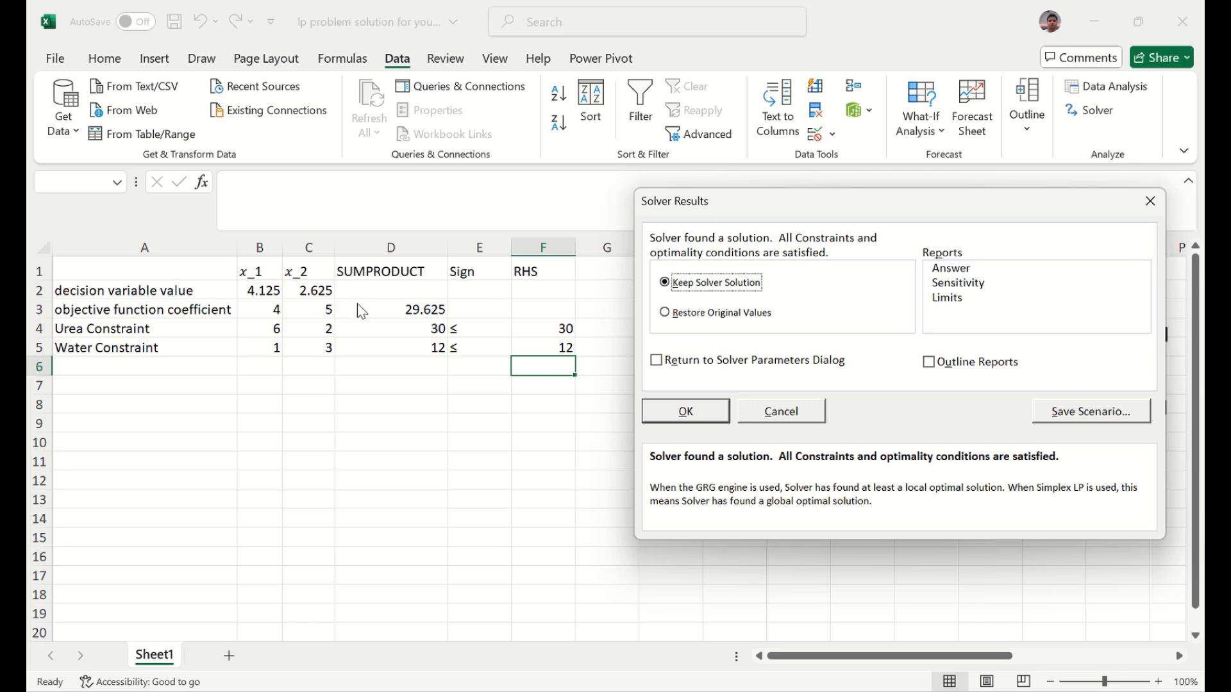
click(955, 272)
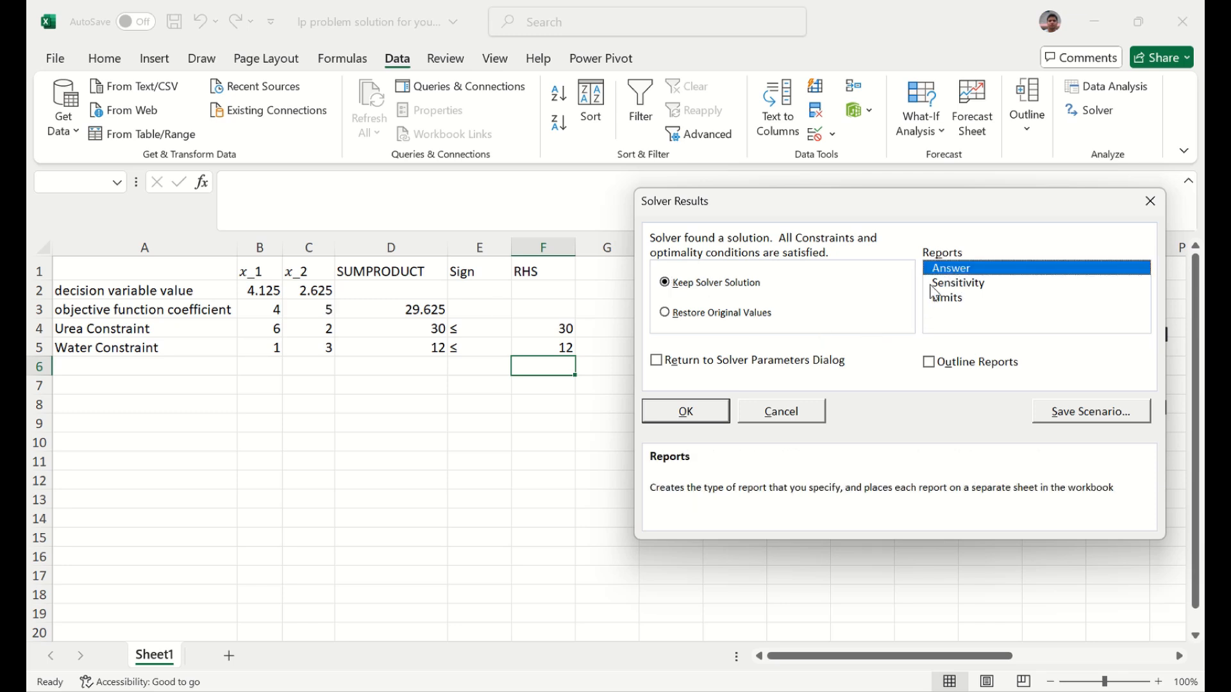
click(941, 287)
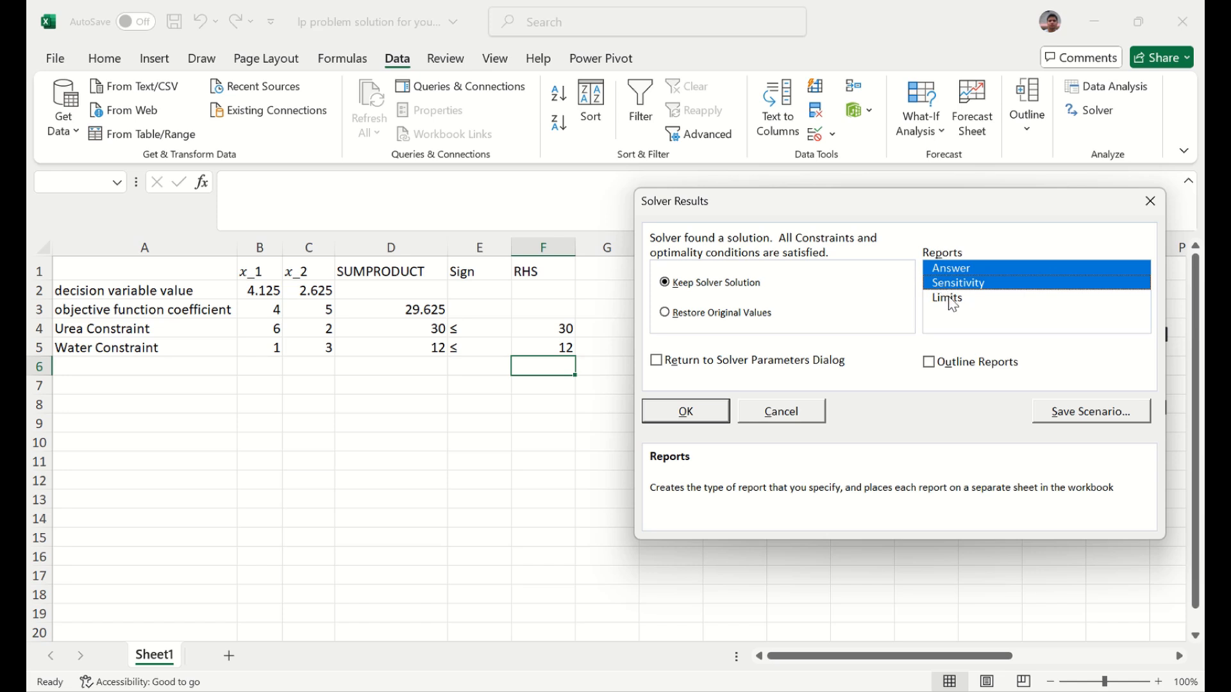
click(952, 302)
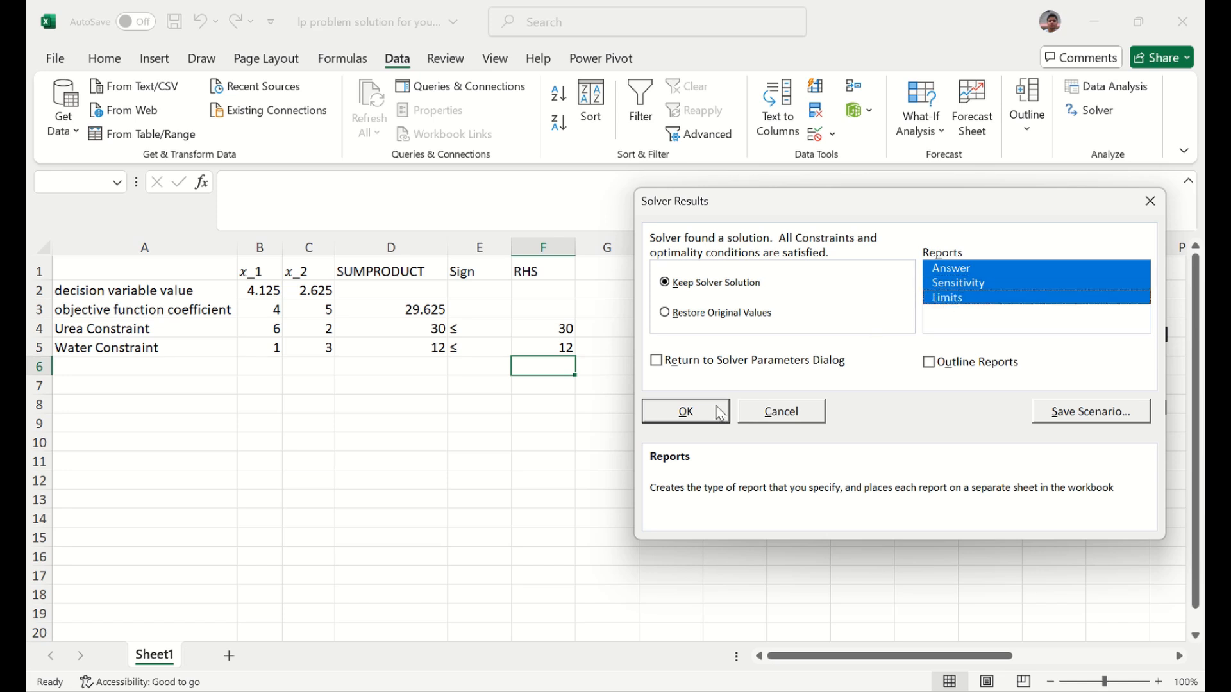
click(685, 412)
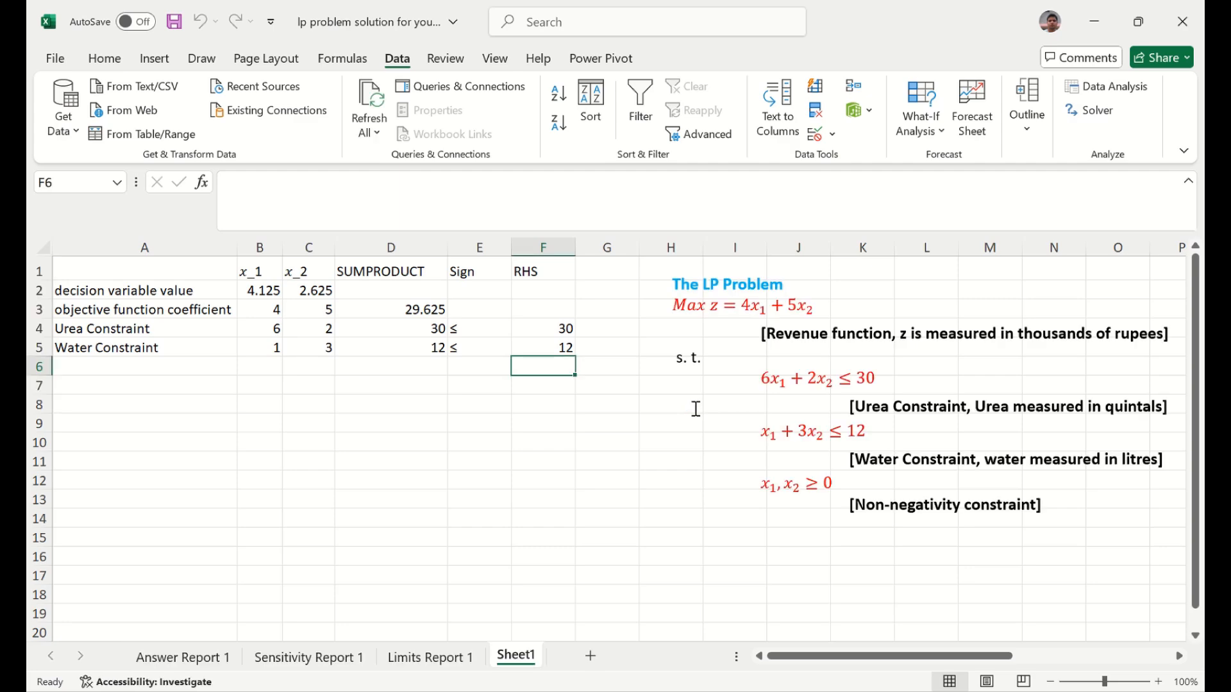
Look through the Answer, Sensitivity and Limits report sheets, then return to Sheet1.
click(191, 667)
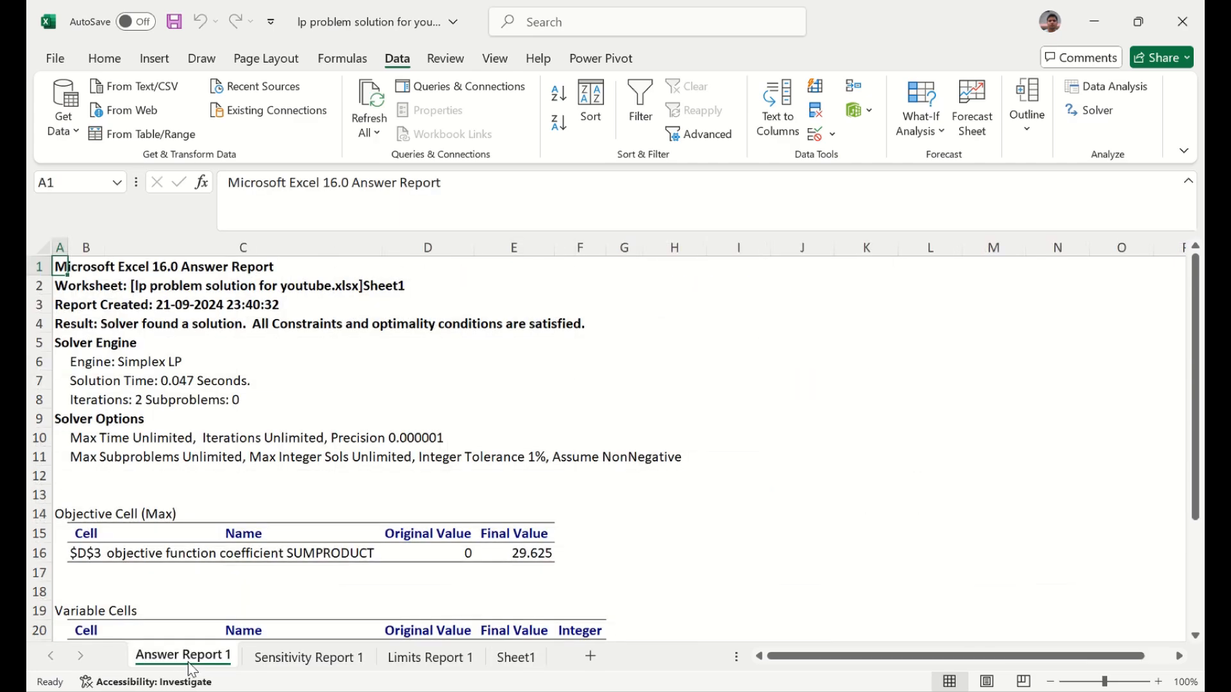
click(323, 667)
click(417, 664)
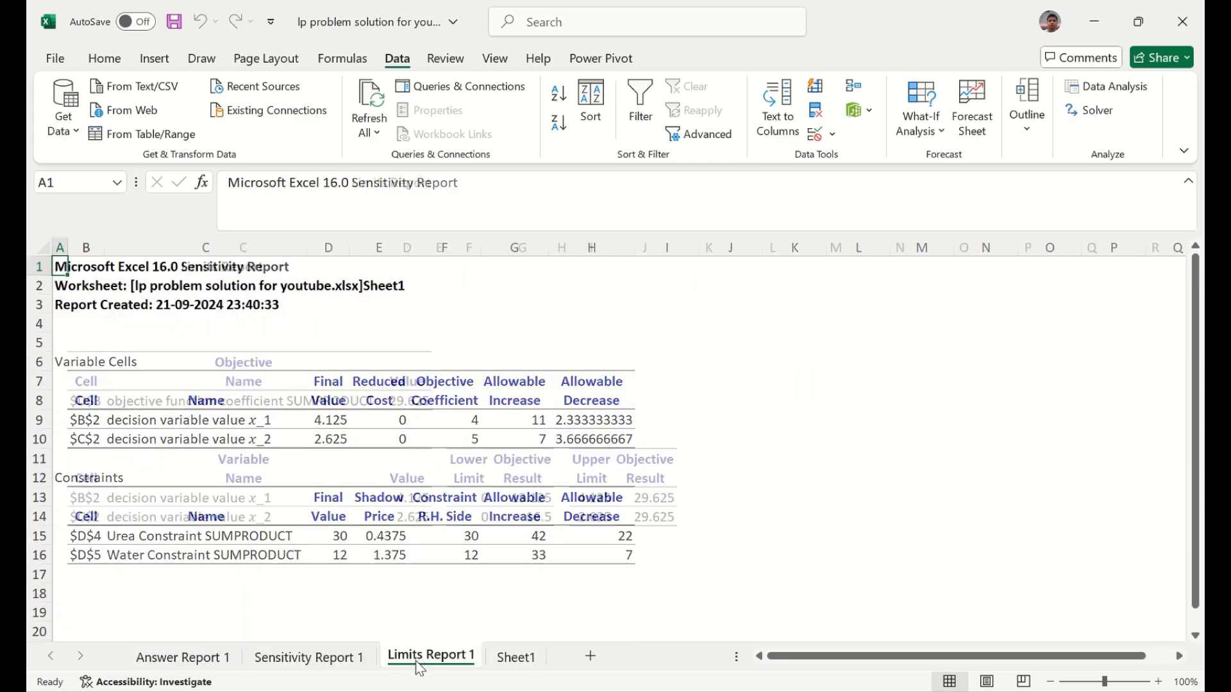
click(518, 660)
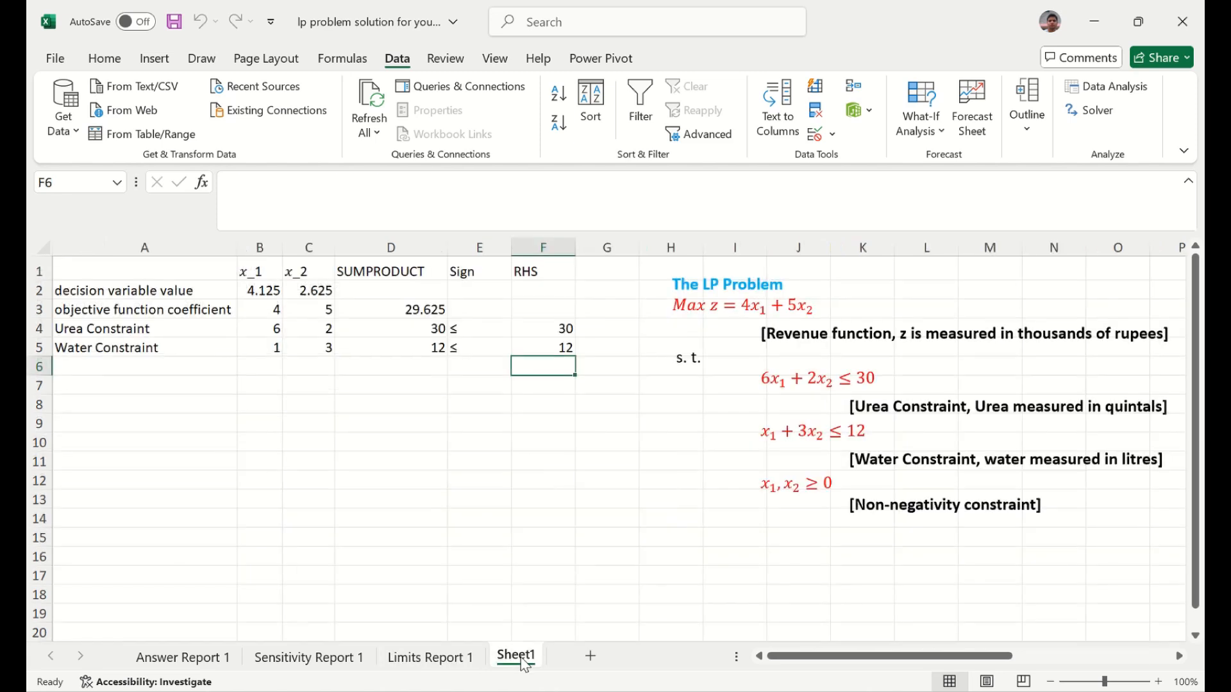
Examine the solved objective value in D3, compare urea and water usage in D4:D5 with the limits in F4:F5, and check the decision variables in B2:C2.
click(372, 403)
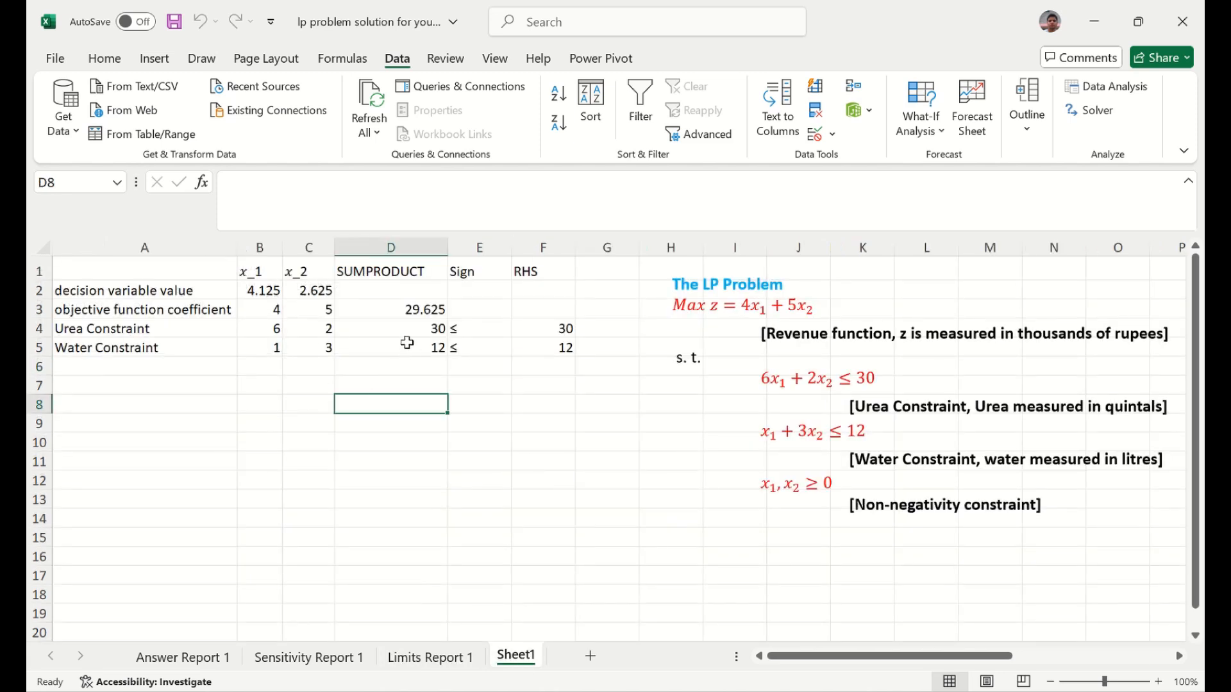
click(380, 309)
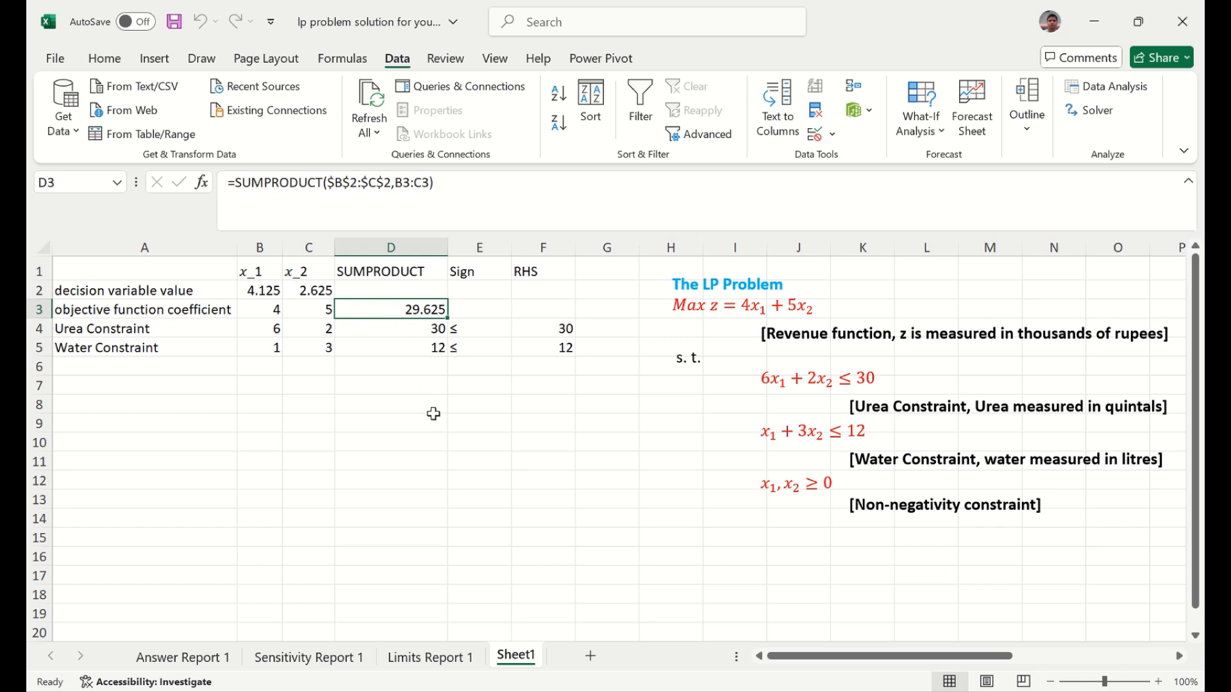
click(417, 330)
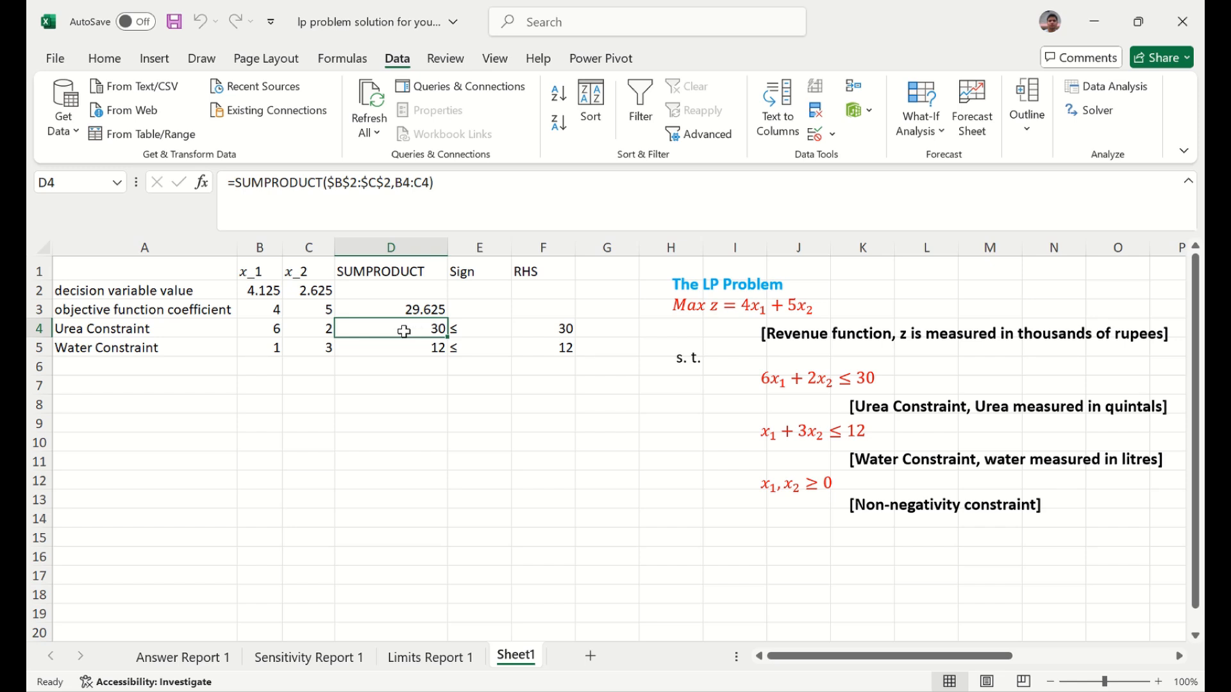
click(542, 330)
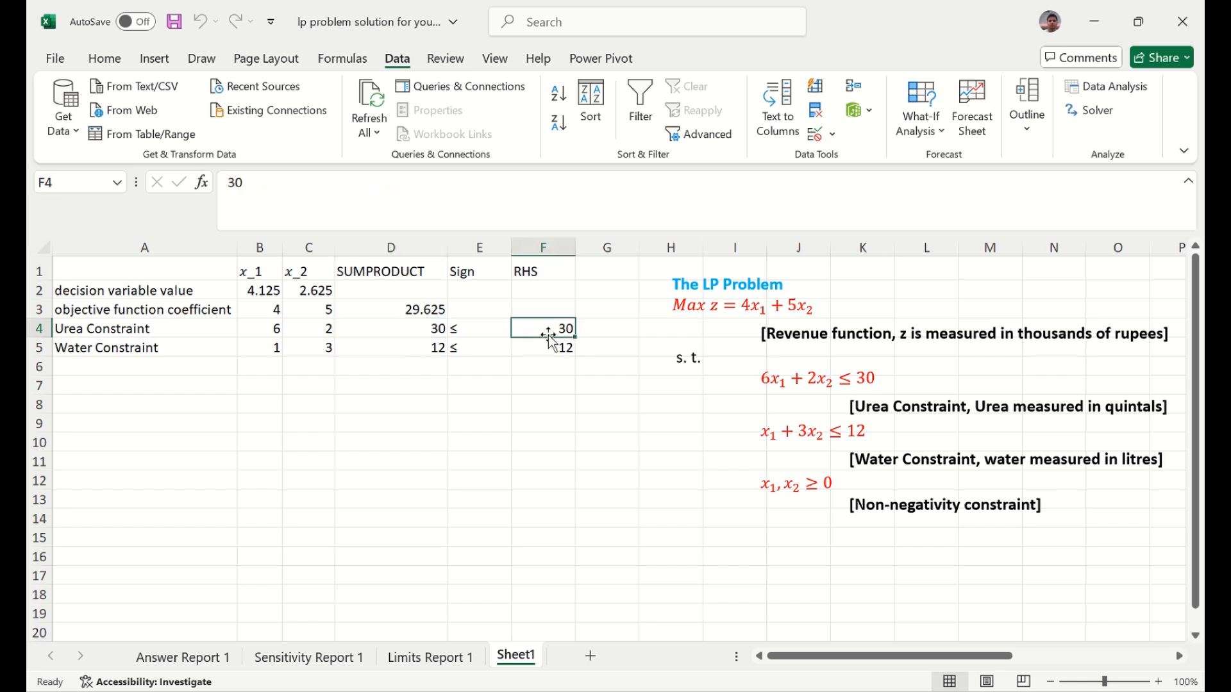
click(409, 348)
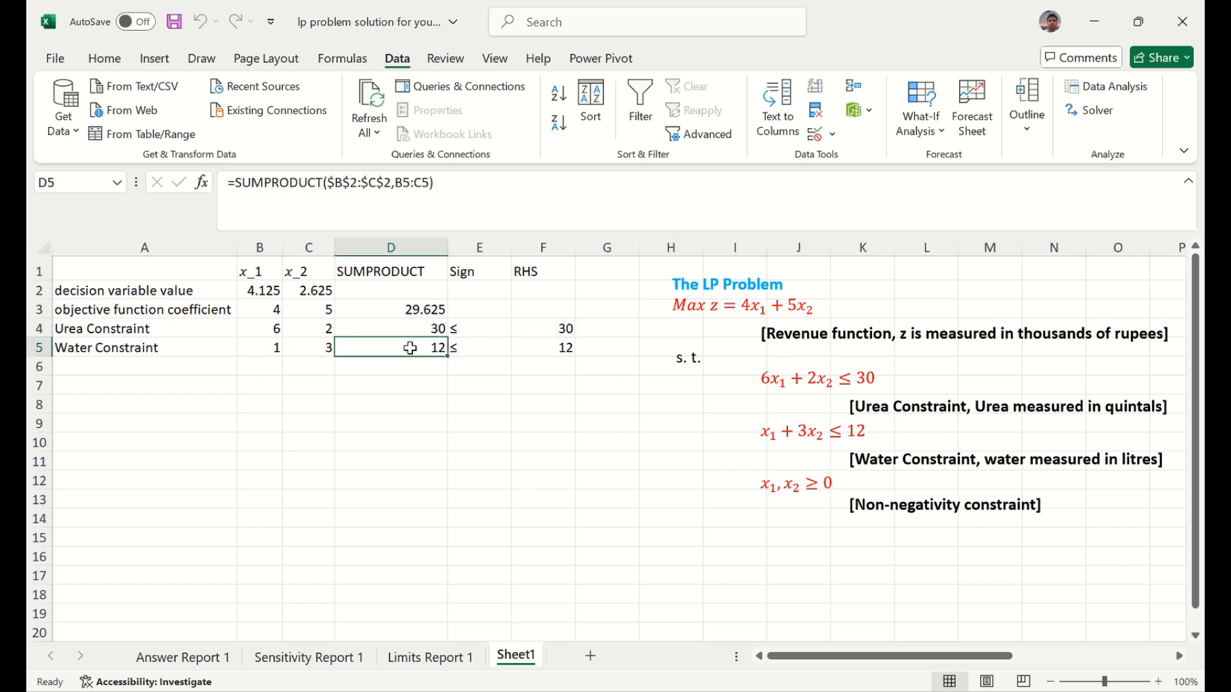
click(554, 350)
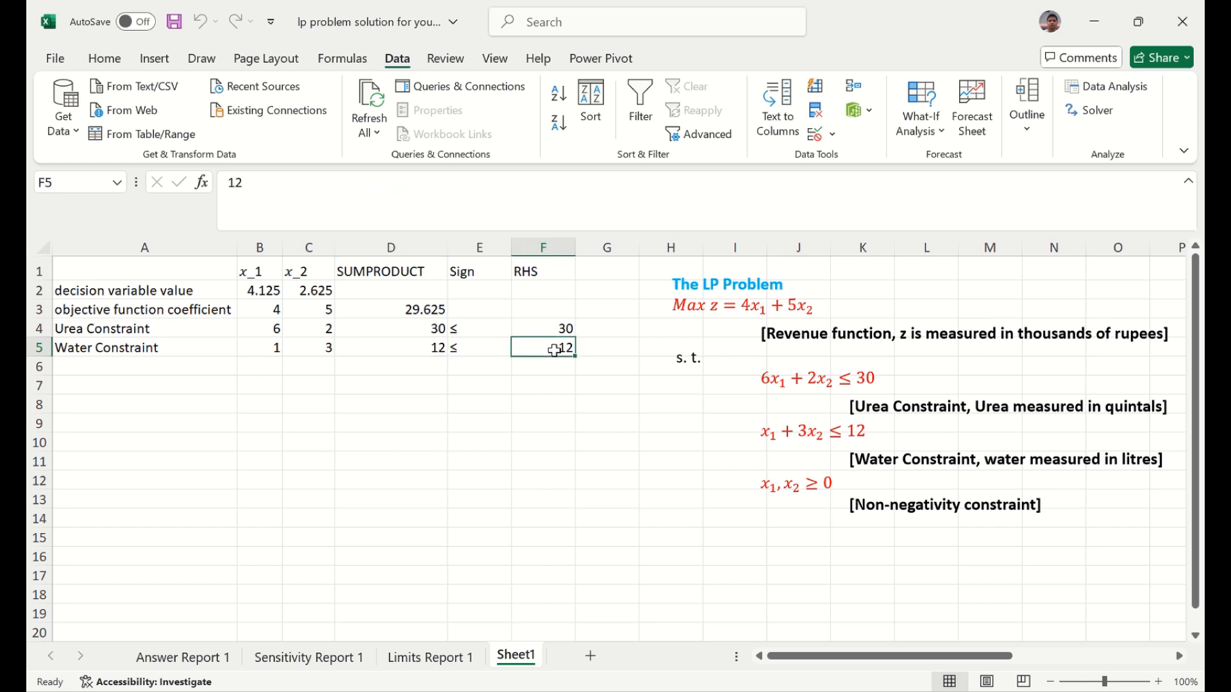
click(401, 345)
drag(261, 292, 305, 294)
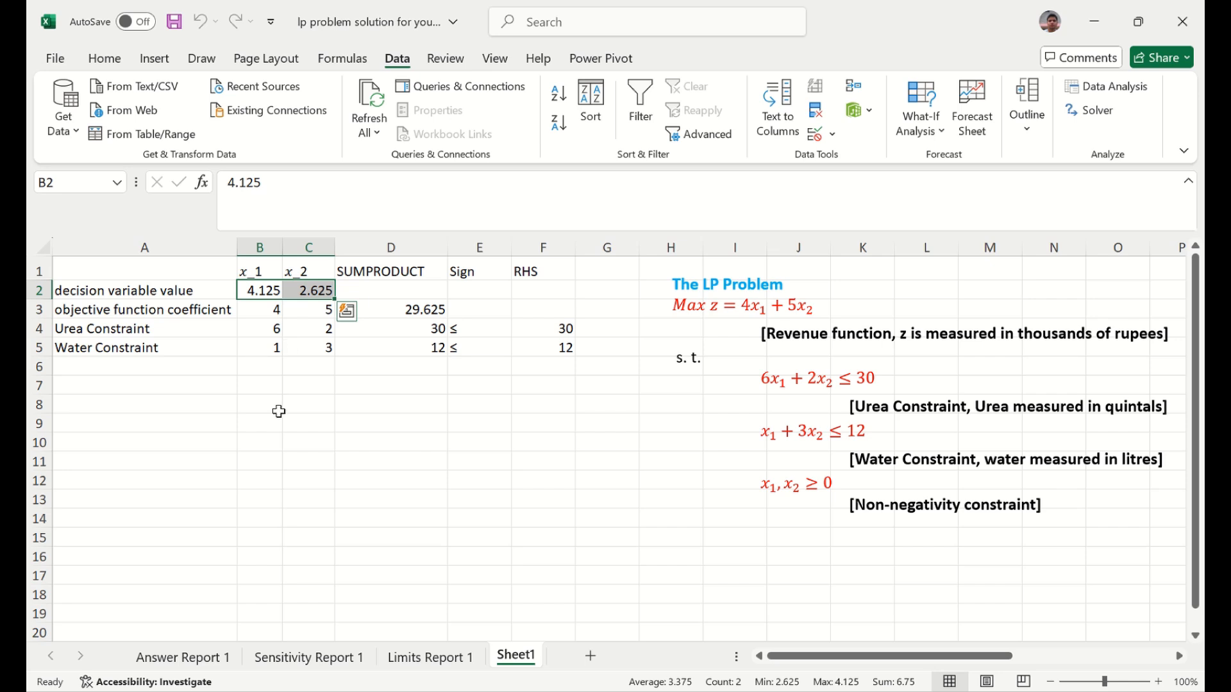
mouse_move(508, 25)
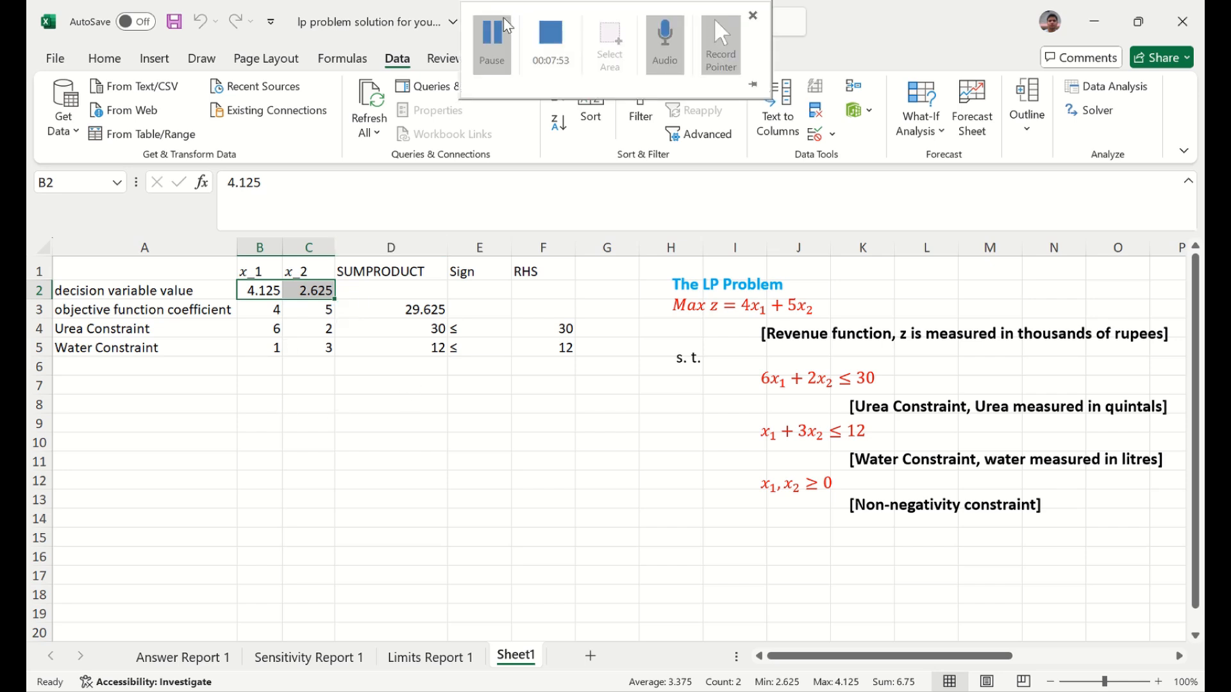